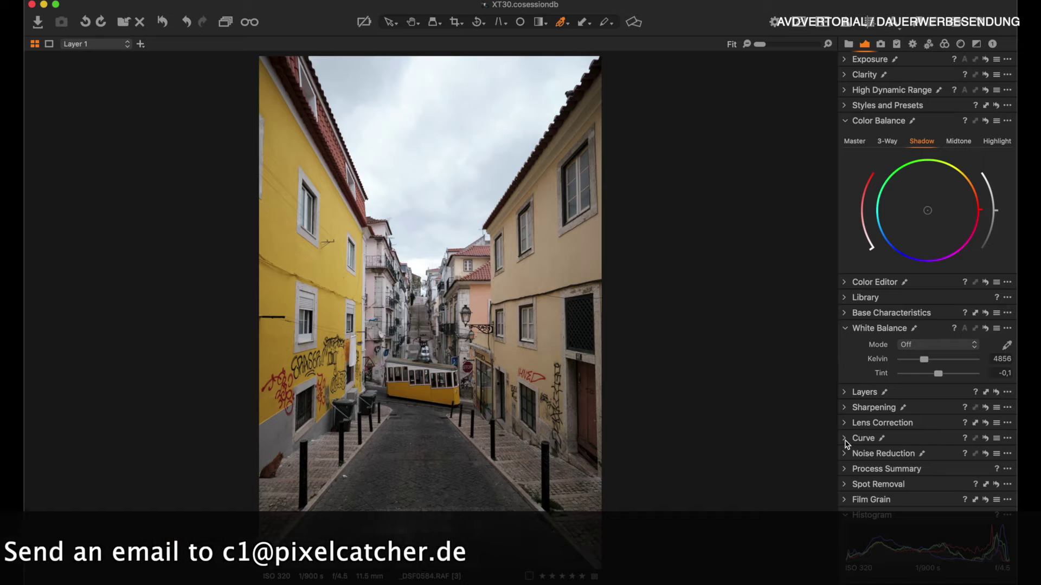
Step: Collapse the expanded adjustment tools, including Exposure, Clarity, High Dynamic Range, Color Balance and White Balance, and expand Layers
left_click(844, 247)
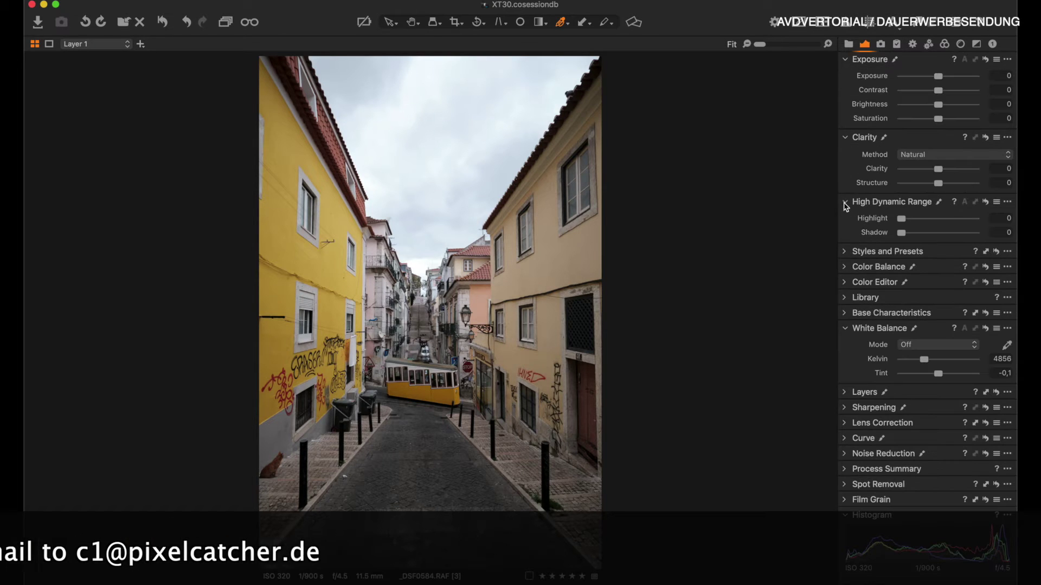
left_click(844, 139)
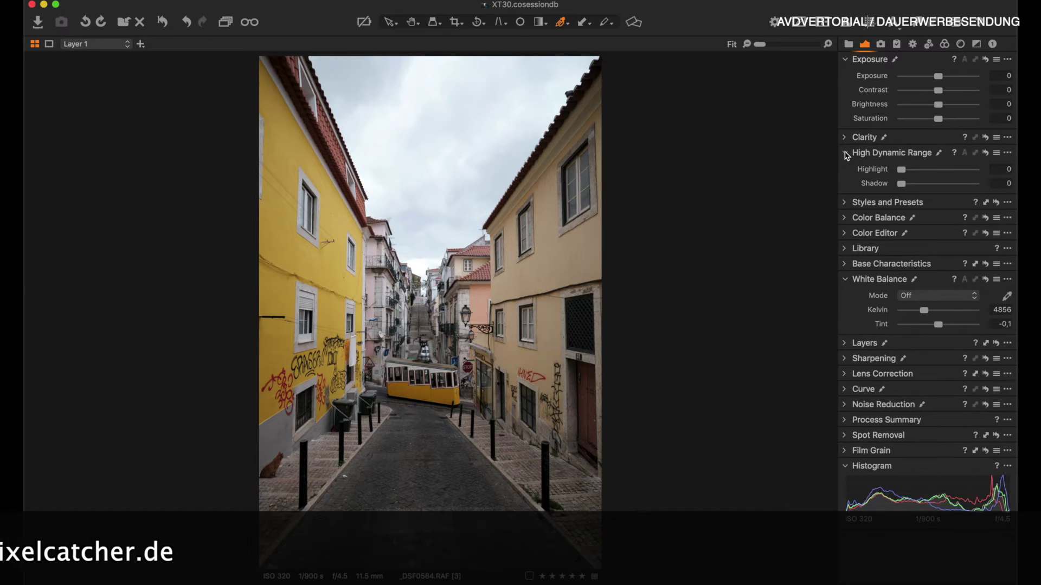
left_click(845, 60)
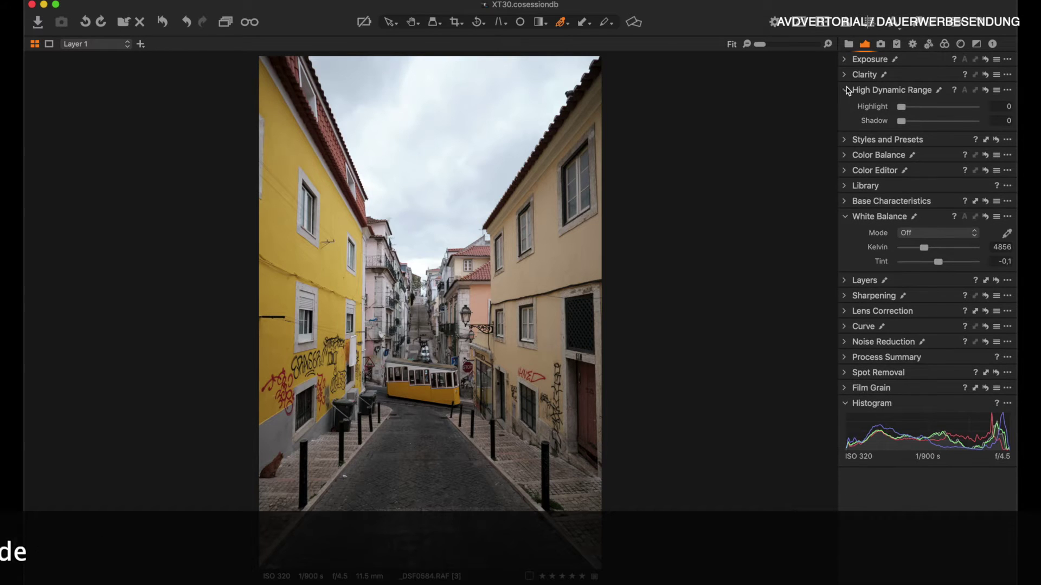
left_click(845, 89)
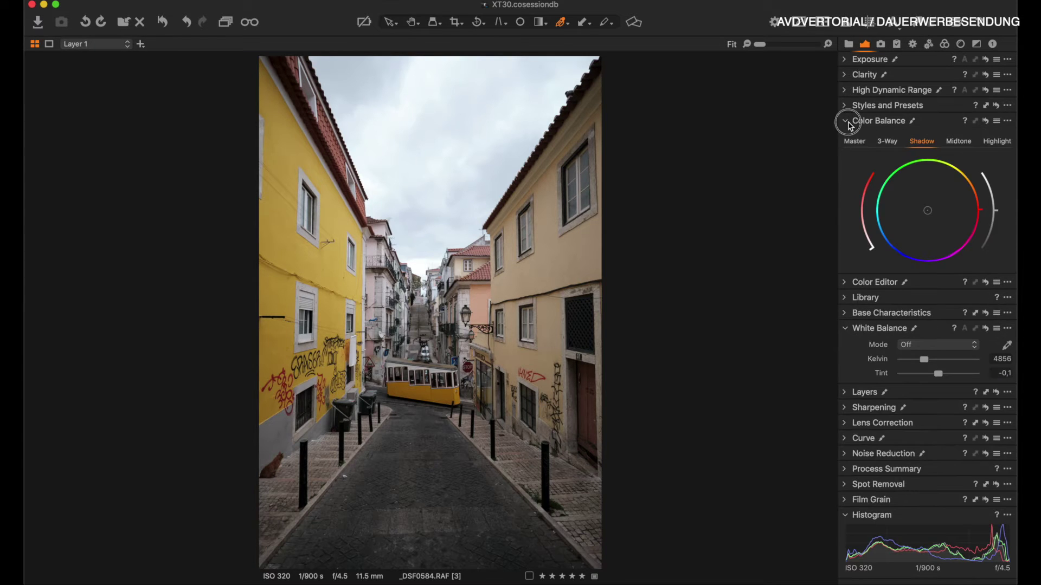
left_click(848, 122)
left_click(844, 182)
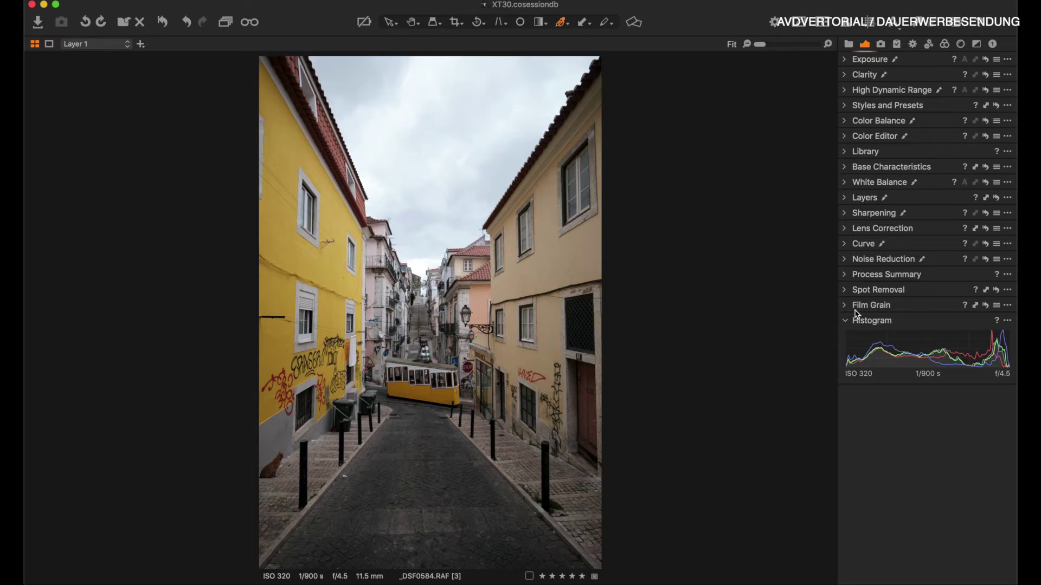
left_click(846, 197)
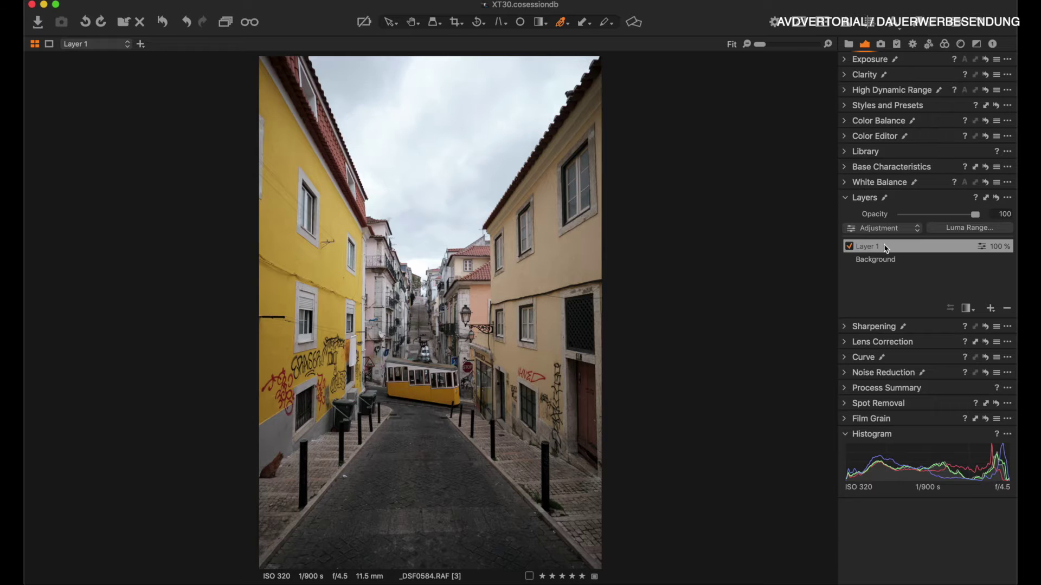
Step: Show Layer 1's mask and erase it from the right-hand building, the tram and the right pavement
key("m")
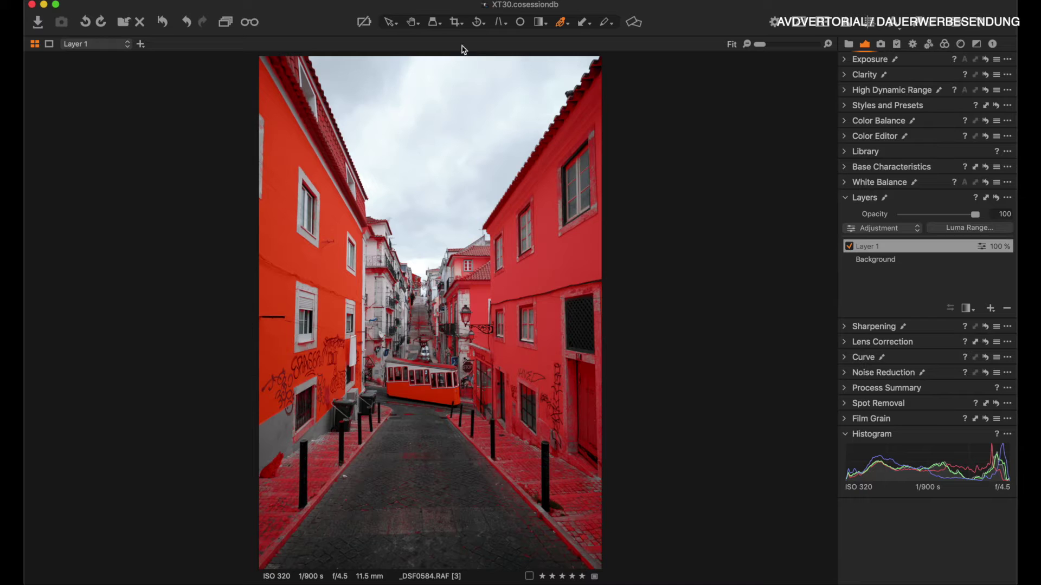
key("e")
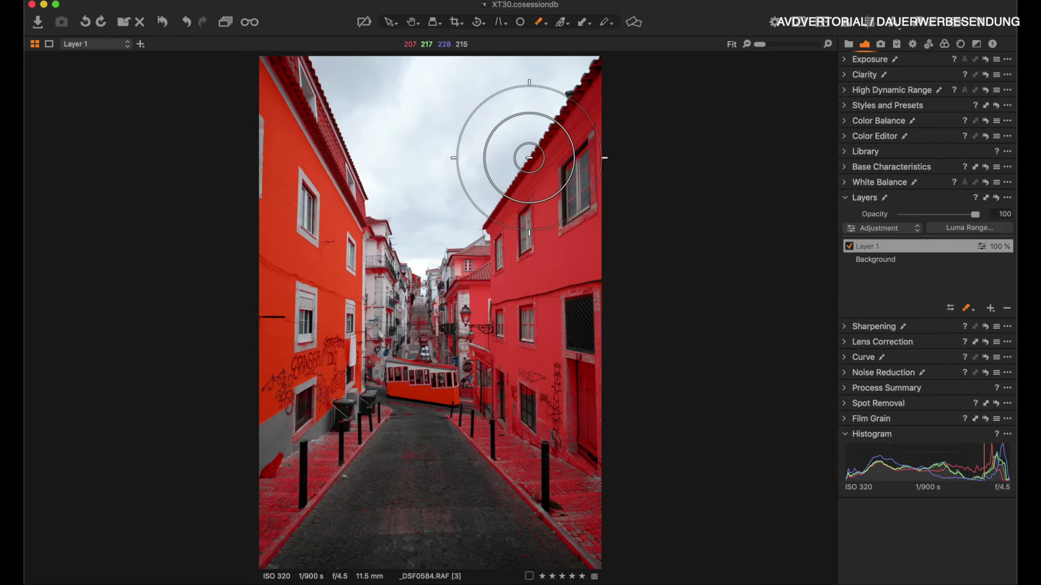
mouse_move(560, 152)
left_mouse_down()
mouse_move(581, 127)
mouse_move(523, 163)
mouse_move(642, 96)
mouse_move(569, 229)
mouse_move(578, 506)
mouse_move(549, 381)
mouse_move(525, 405)
mouse_move(531, 465)
mouse_move(534, 227)
mouse_move(513, 298)
mouse_move(472, 326)
mouse_move(493, 256)
mouse_move(483, 410)
mouse_move(455, 291)
mouse_move(456, 451)
mouse_move(442, 449)
mouse_move(440, 408)
mouse_move(559, 569)
left_mouse_up()
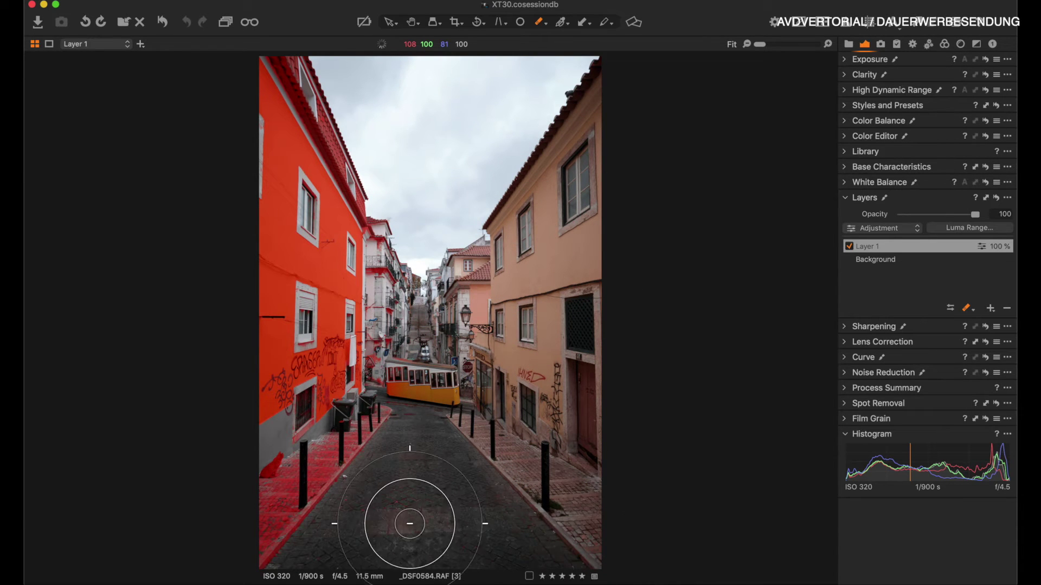
Step: Reduce the eraser size and erase the mask from the street, the left pavement and the cat
right_click(384, 506)
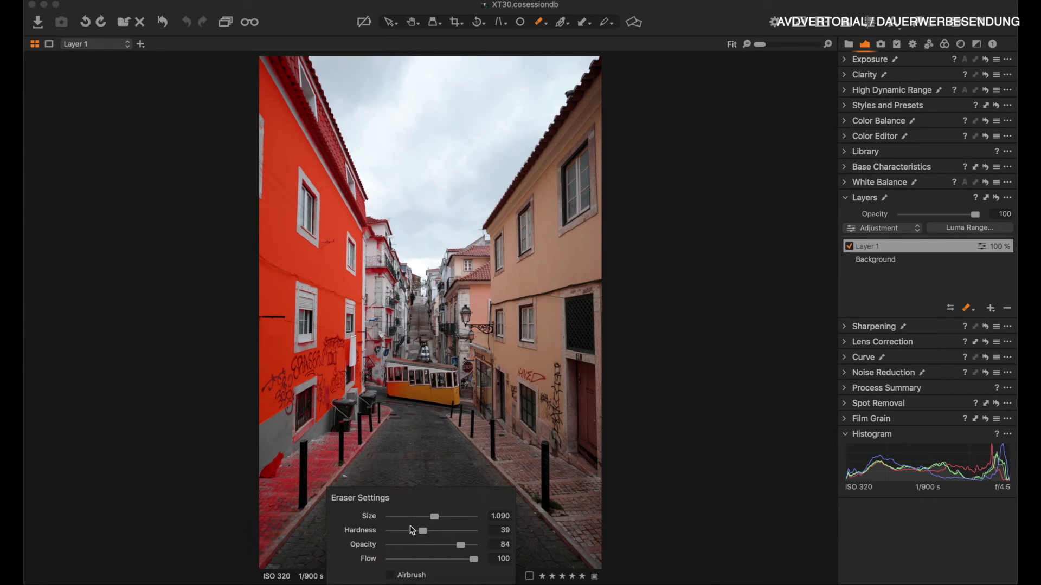
left_click_drag(426, 516, 442, 531)
mouse_move(301, 498)
left_mouse_down()
mouse_move(272, 474)
mouse_move(273, 486)
mouse_move(280, 460)
left_mouse_up()
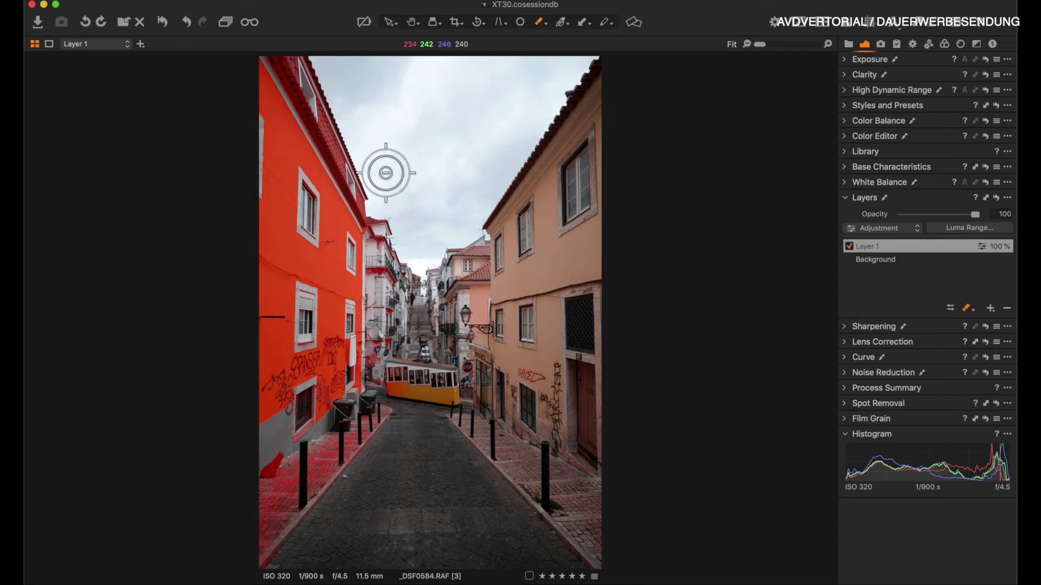
left_click(531, 461)
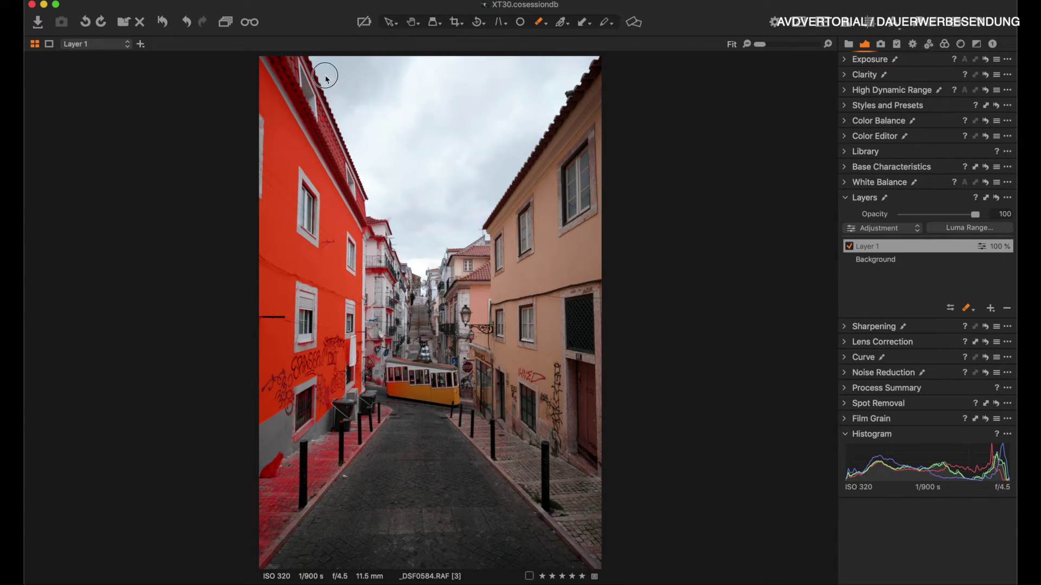
mouse_move(289, 59)
left_mouse_down()
mouse_move(284, 69)
mouse_move(340, 111)
mouse_move(364, 161)
mouse_move(293, 89)
mouse_move(342, 134)
mouse_move(380, 211)
mouse_move(392, 387)
mouse_move(376, 453)
mouse_move(370, 442)
mouse_move(291, 481)
mouse_move(272, 539)
left_mouse_up()
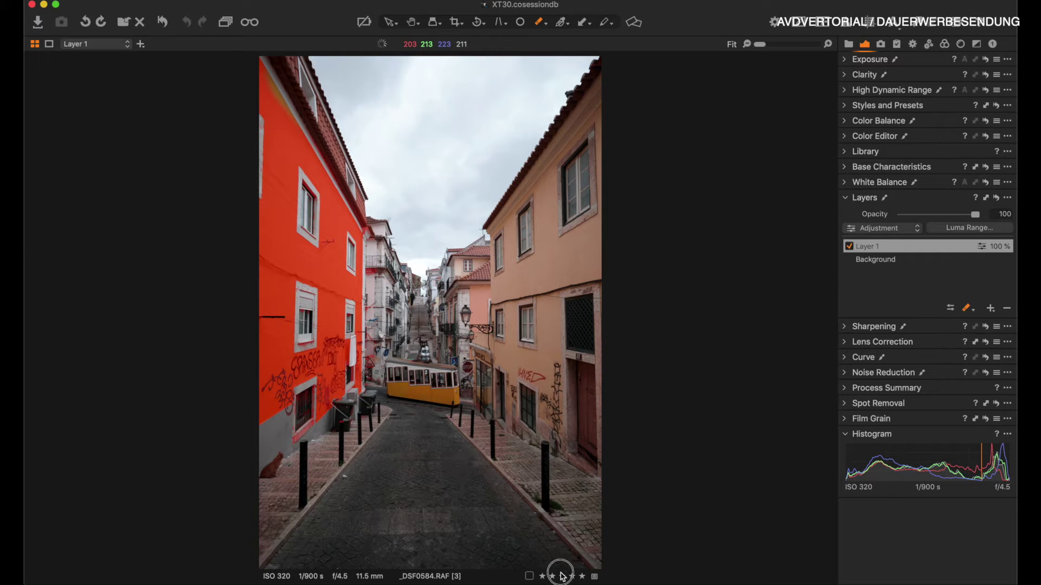
Step: Erase the remaining mask traces from the street and from around the cat at the left building's base
left_click(371, 162)
scroll(378, 332, "up", 3)
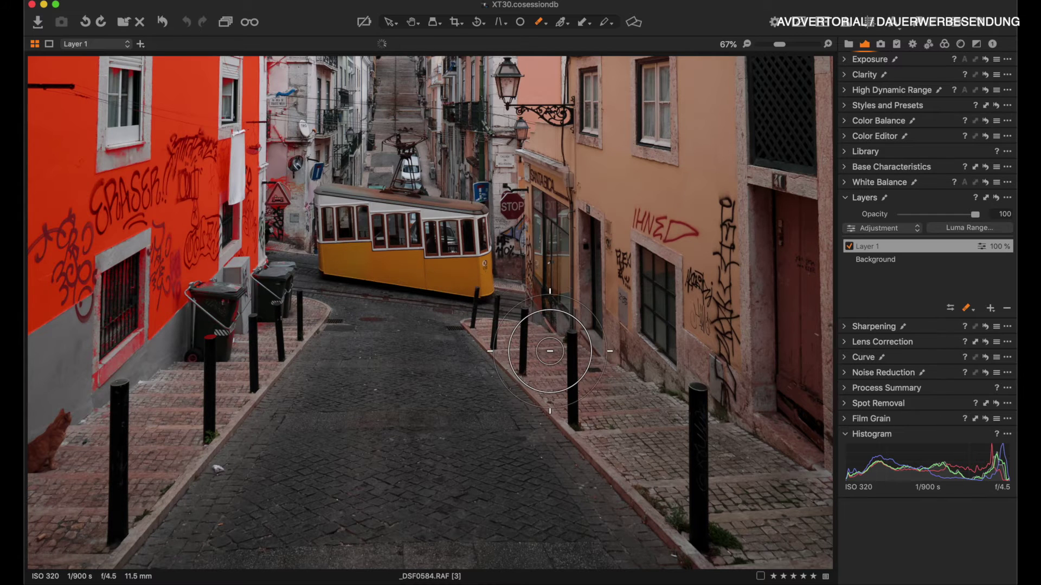
left_click_drag(451, 388, 451, 389)
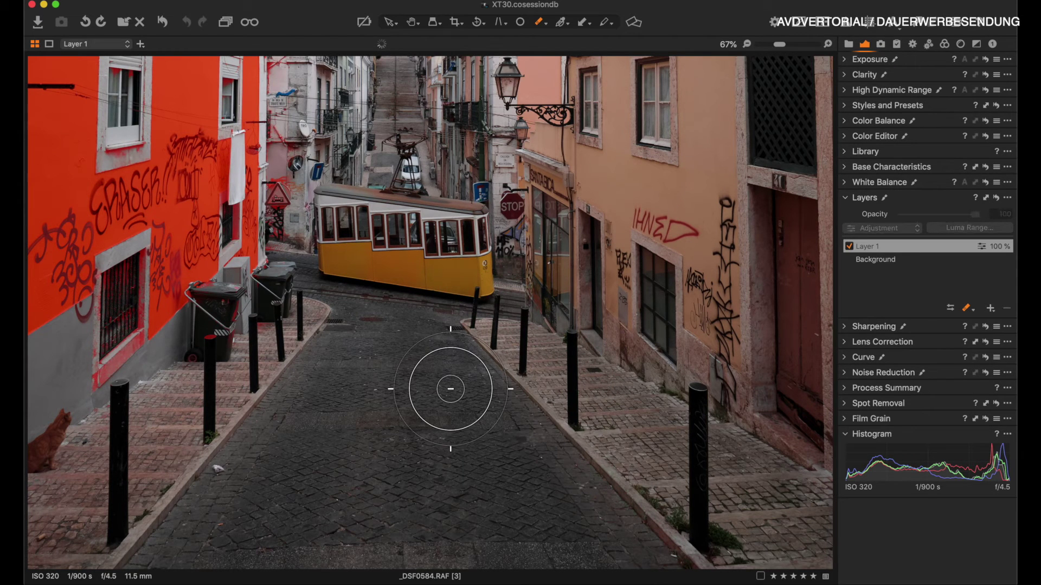
right_click(456, 390)
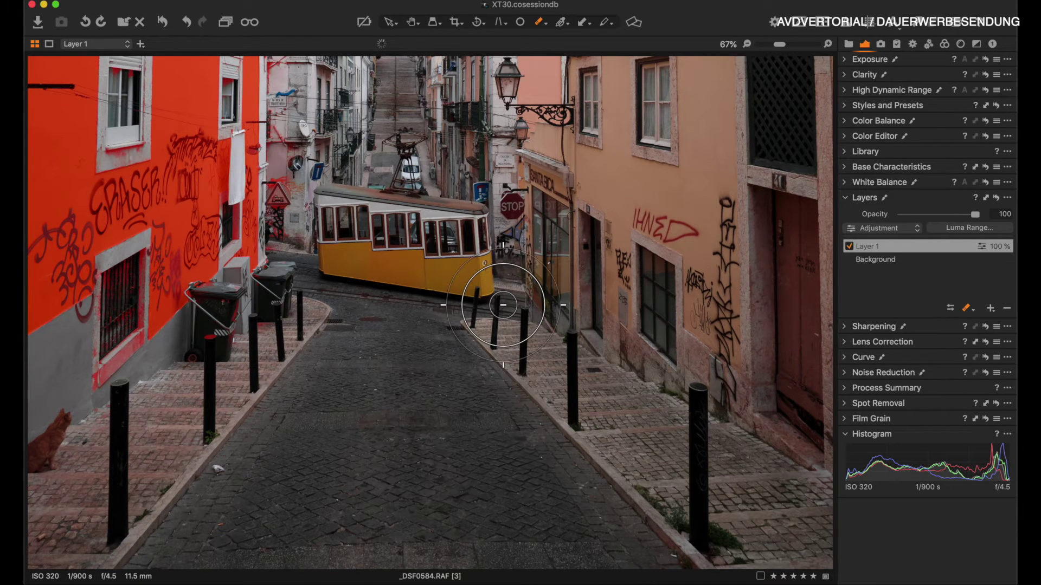
key("super+minus")
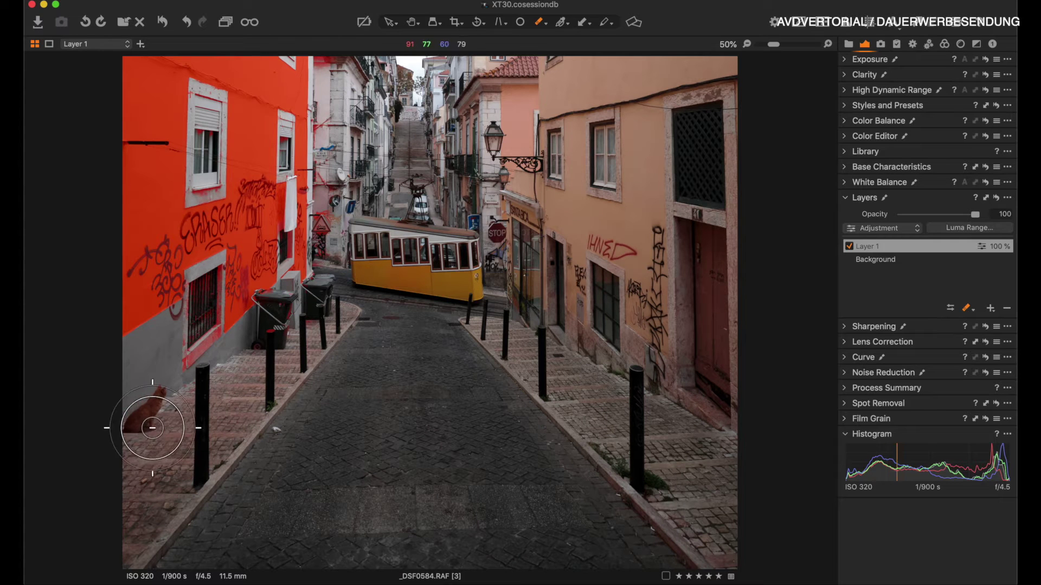
mouse_move(146, 400)
left_mouse_down()
mouse_move(155, 407)
mouse_move(196, 356)
left_mouse_up()
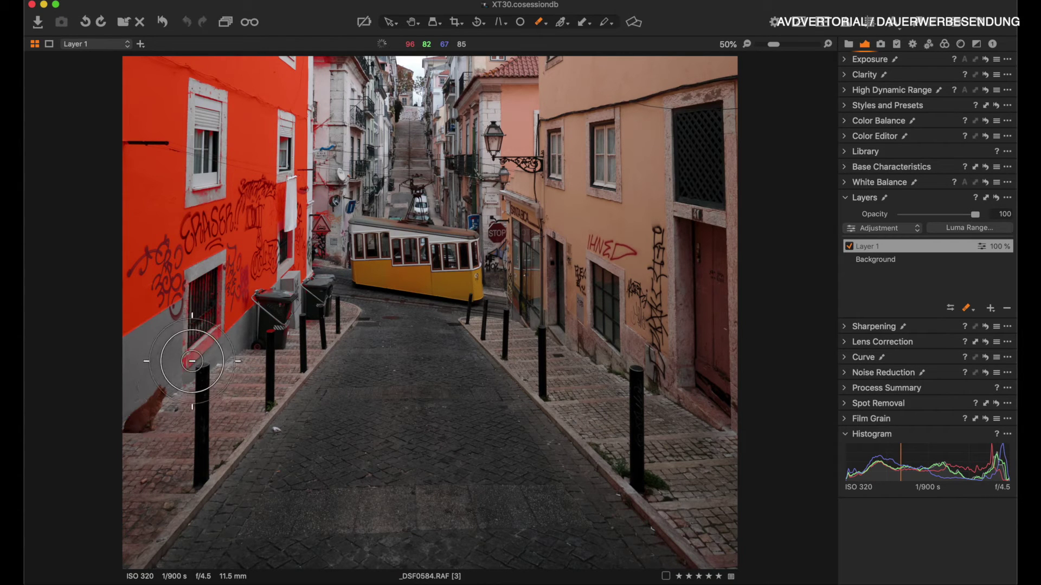
Step: Refine the mask along the left building's roof edge with the brush and a smaller eraser
scroll(170, 446, "up", 8)
key("b")
right_click(171, 130)
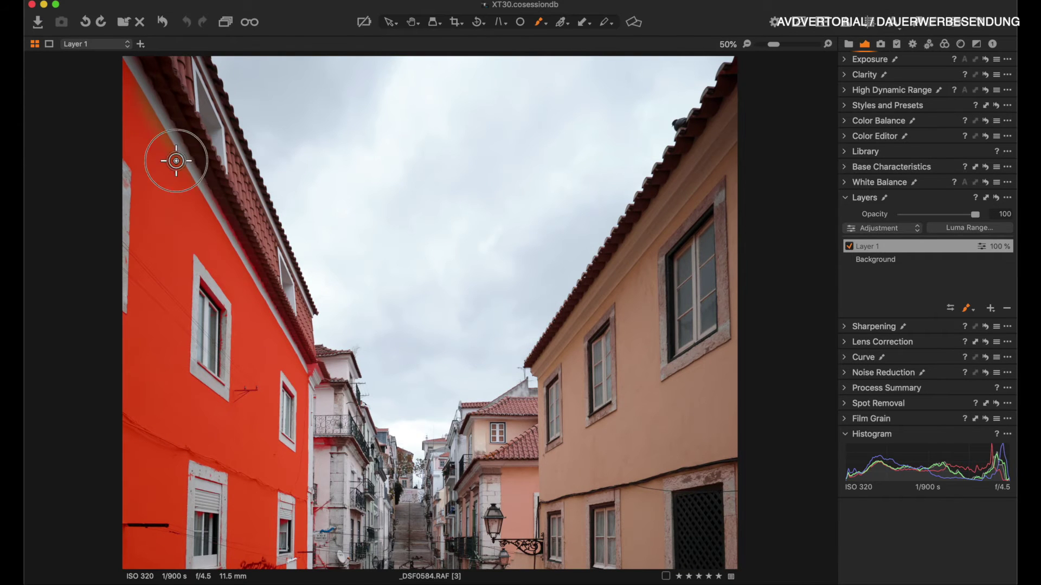
right_click(290, 163)
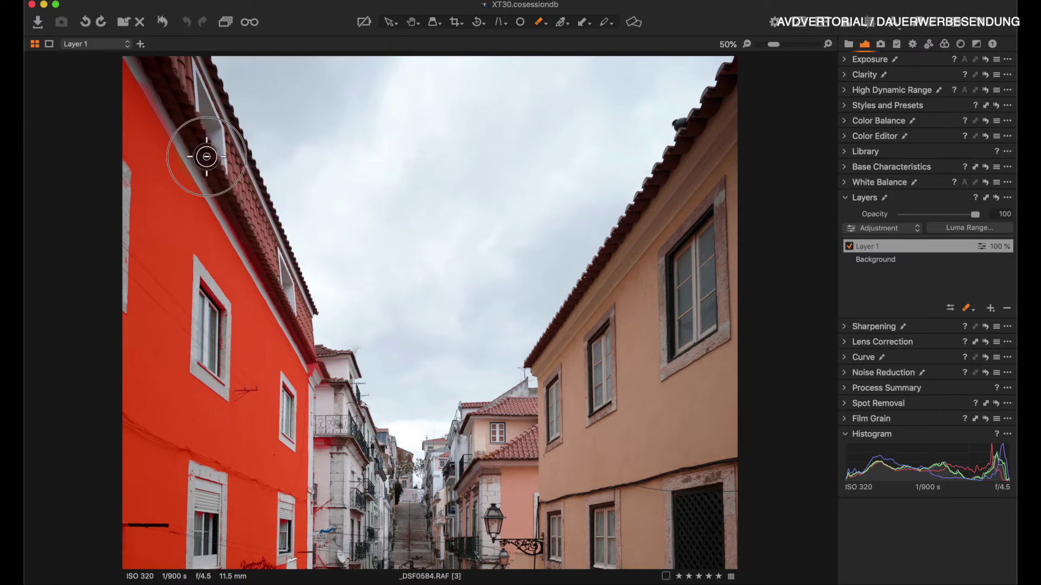
key("[")
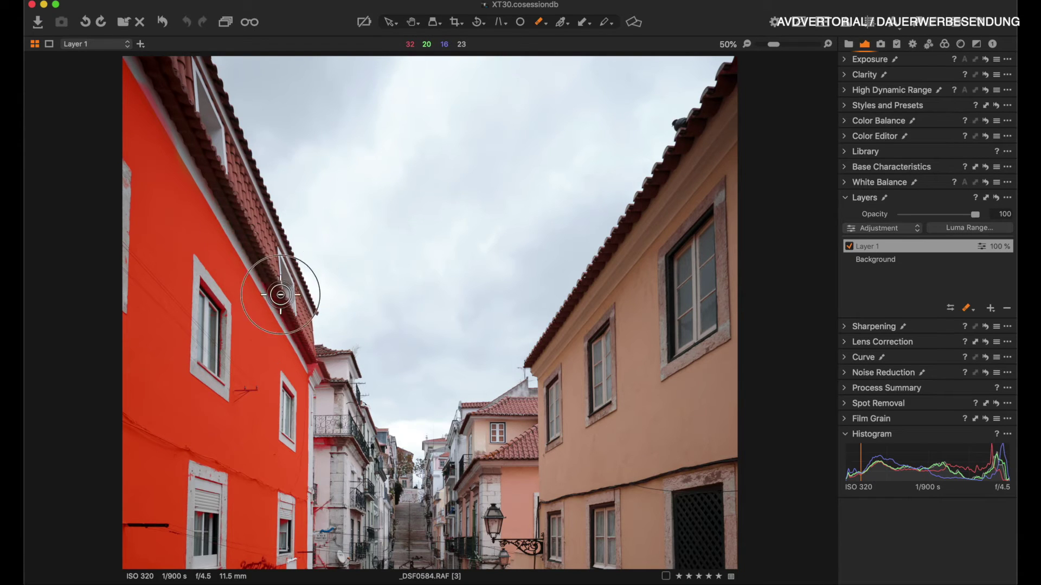
key("super+0")
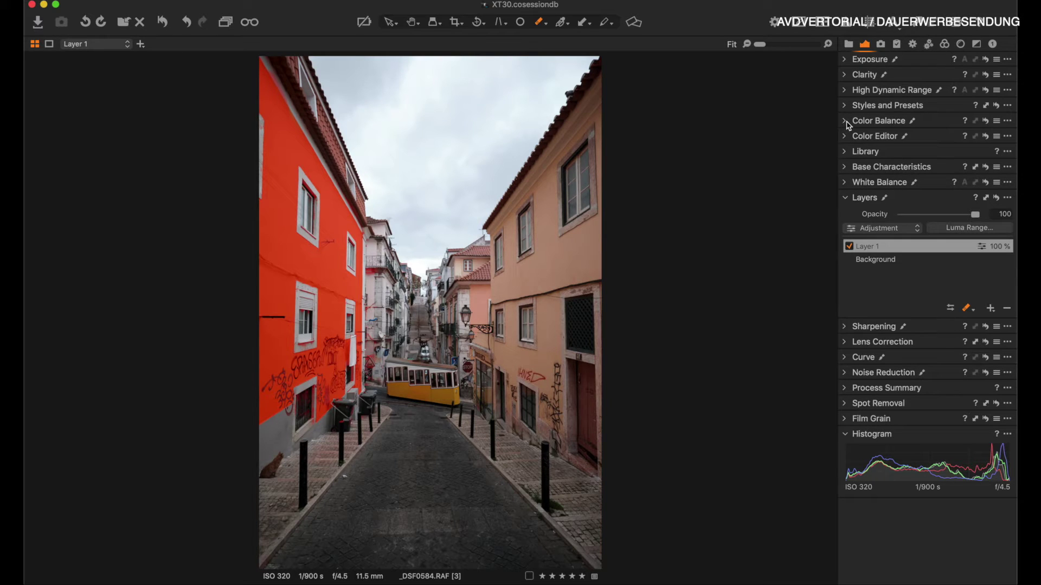
Step: Sample the left wall's yellow in the advanced Color Editor, set hue -19 and saturation -45.3, and fine-tune the colour to match the beige building opposite
left_click(848, 137)
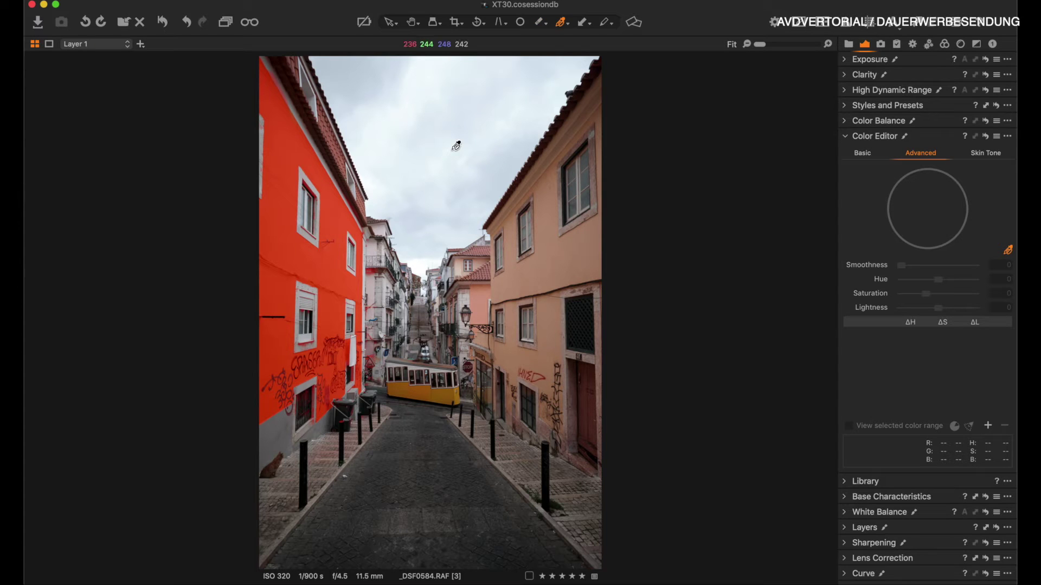
left_click(300, 257)
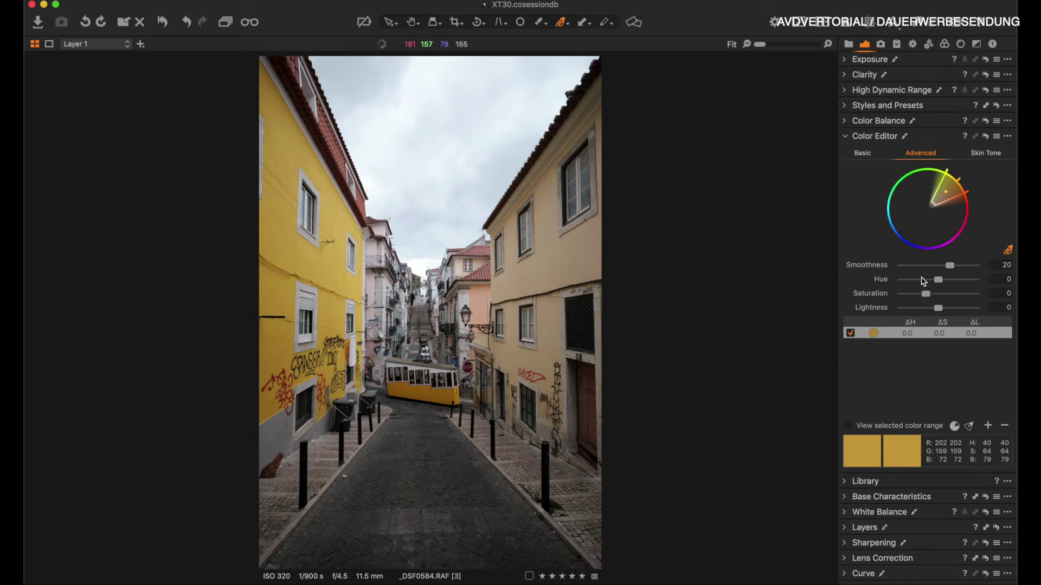
left_click_drag(938, 280, 912, 297)
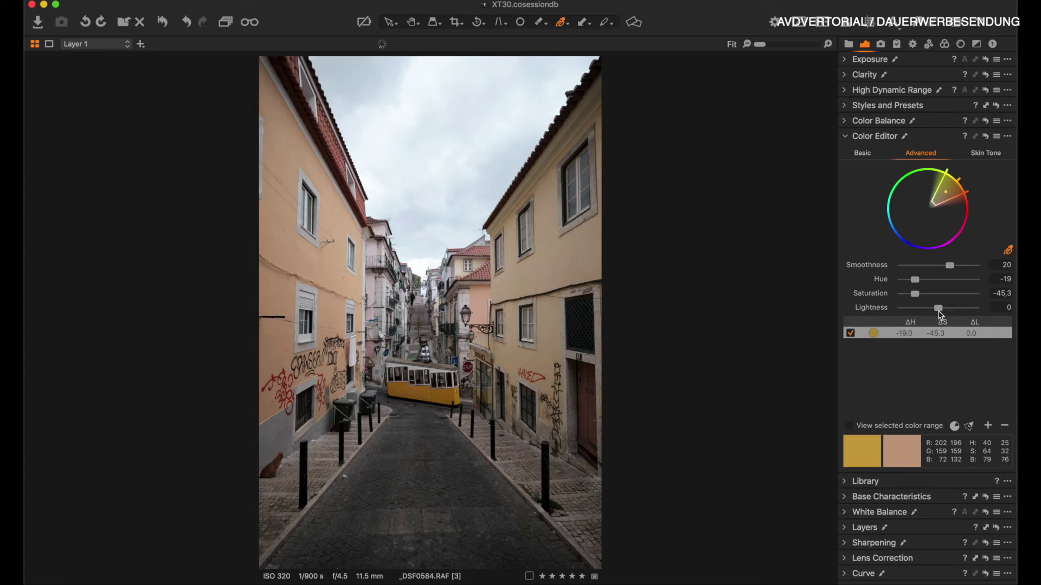
left_click_drag(939, 314, 914, 296)
Step: Compare the photo with and without the Layer 1 adjustments
left_click(844, 529)
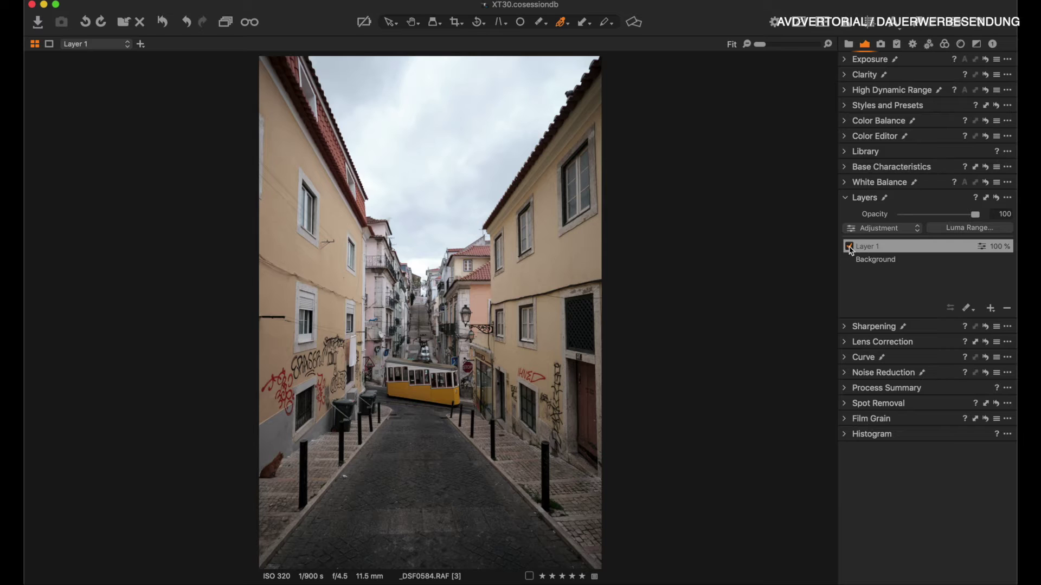
left_click(850, 247)
left_click(850, 247)
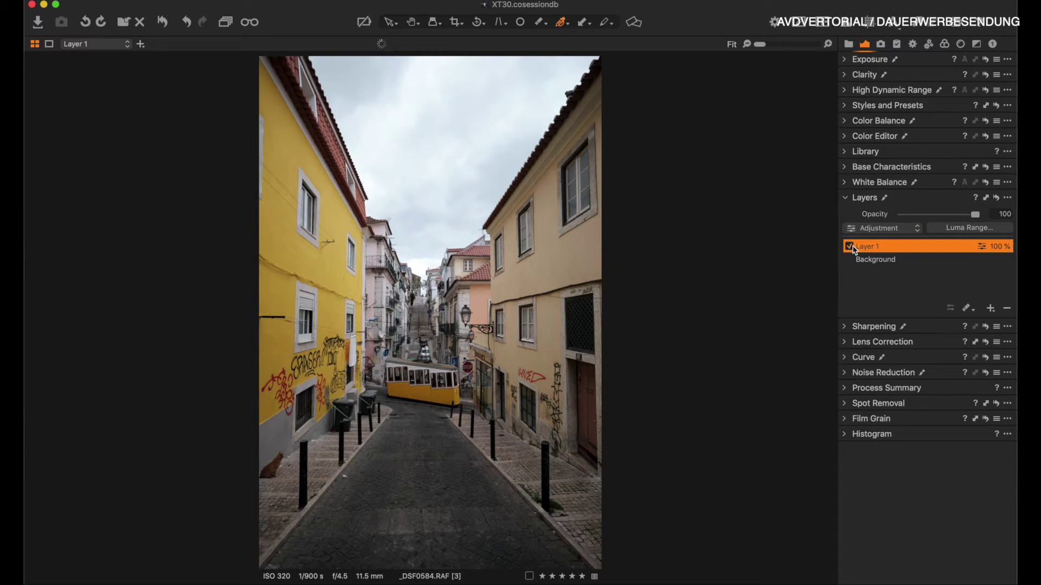
Step: Rename Layer 1 as "bulding left"
double_click(871, 251)
type("bulding le")
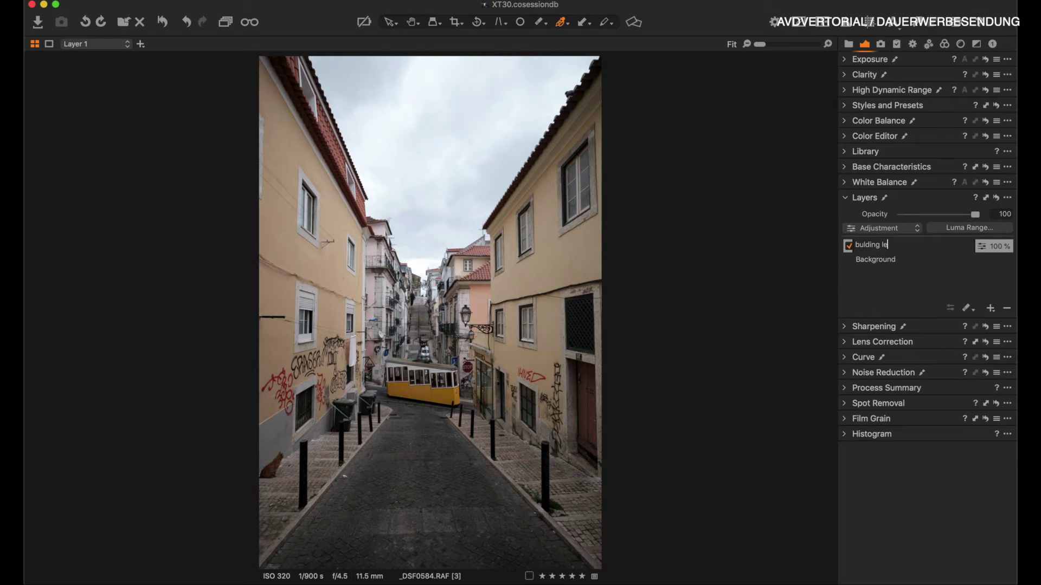
type("ft")
key("Return")
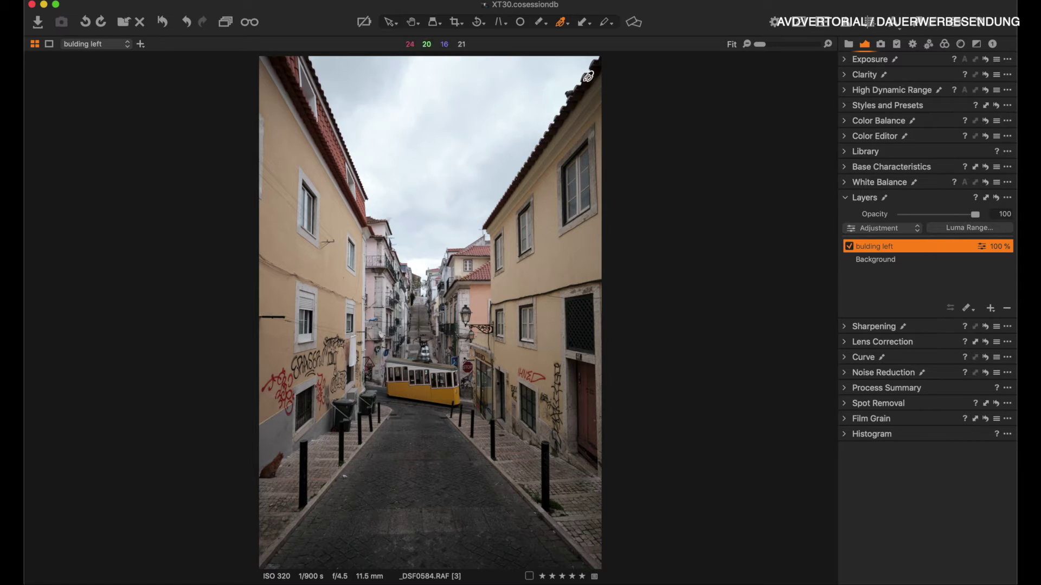
Step: Add a new adjustment layer with a linear gradient mask over the sky, display the mask and extend the gradient down toward the distant houses
left_click(989, 309)
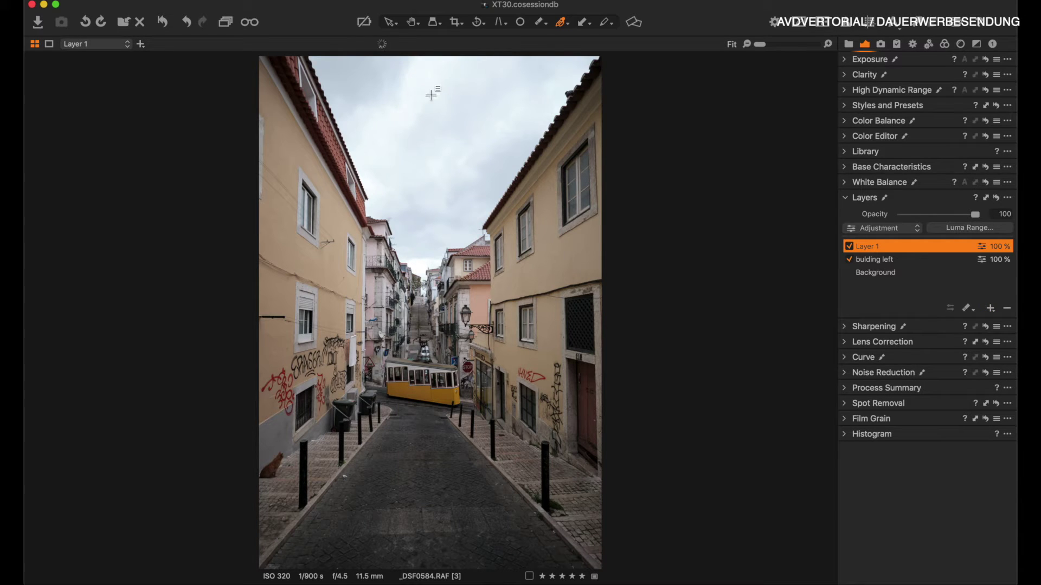
left_click_drag(439, 119, 439, 266)
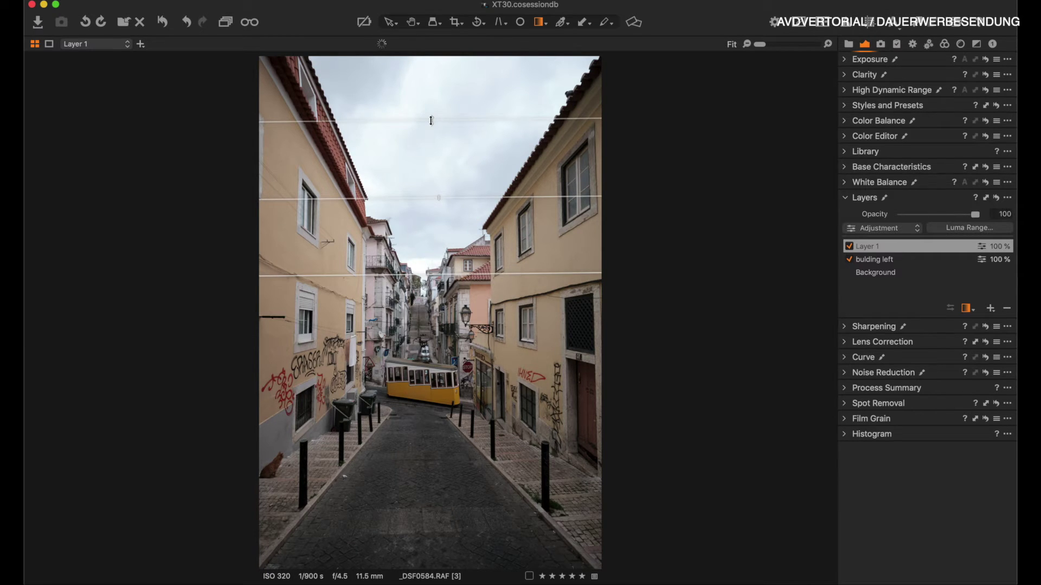
key("m")
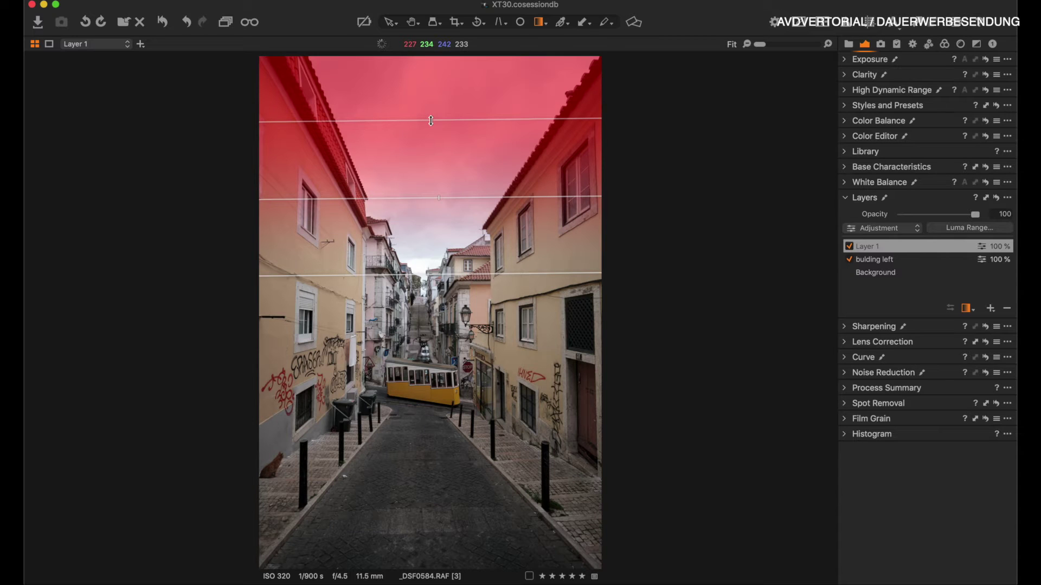
left_click_drag(431, 120, 436, 160)
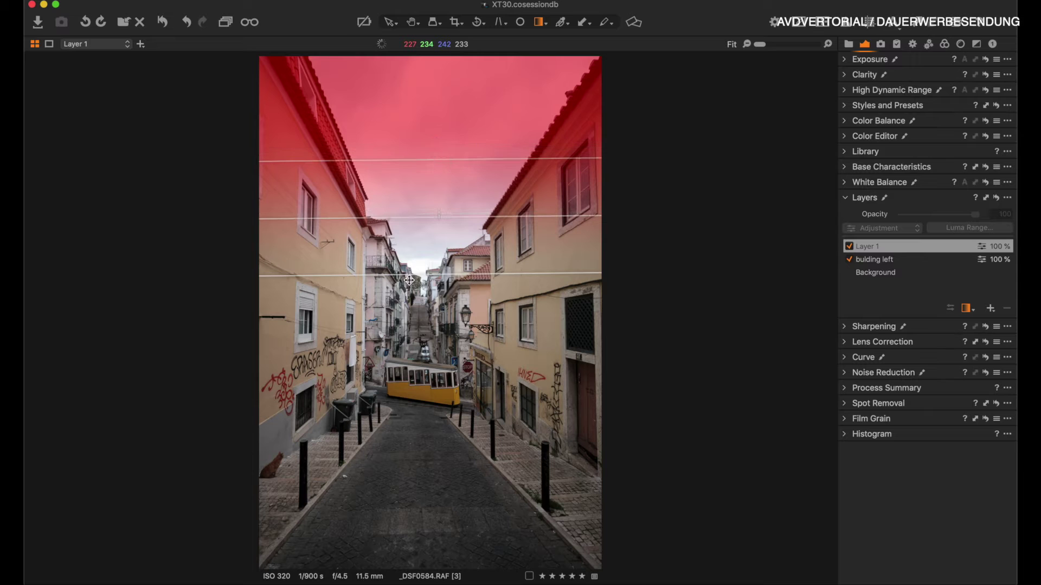
left_click_drag(409, 274, 412, 307)
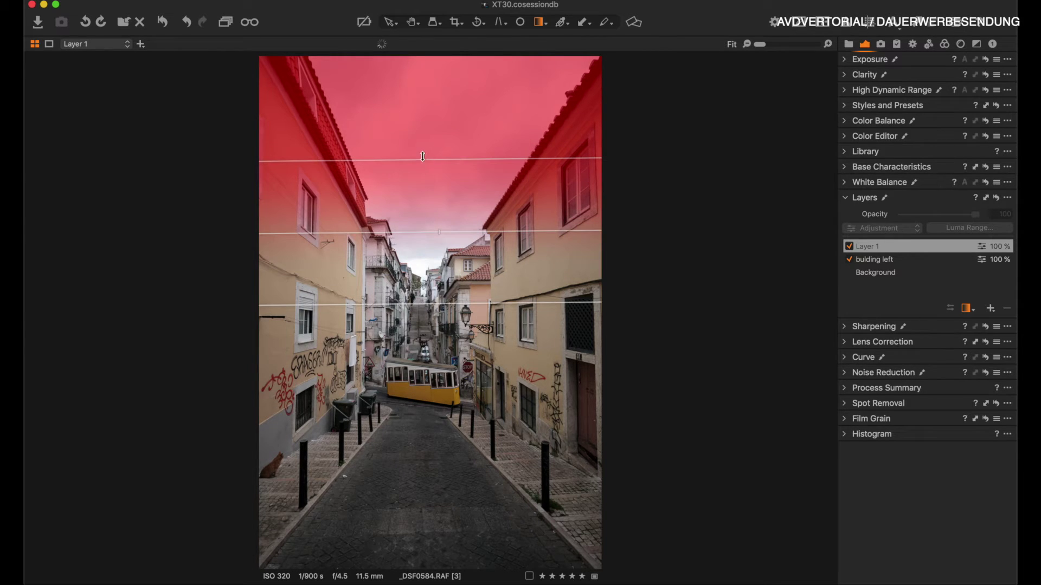
left_click_drag(422, 165, 424, 178)
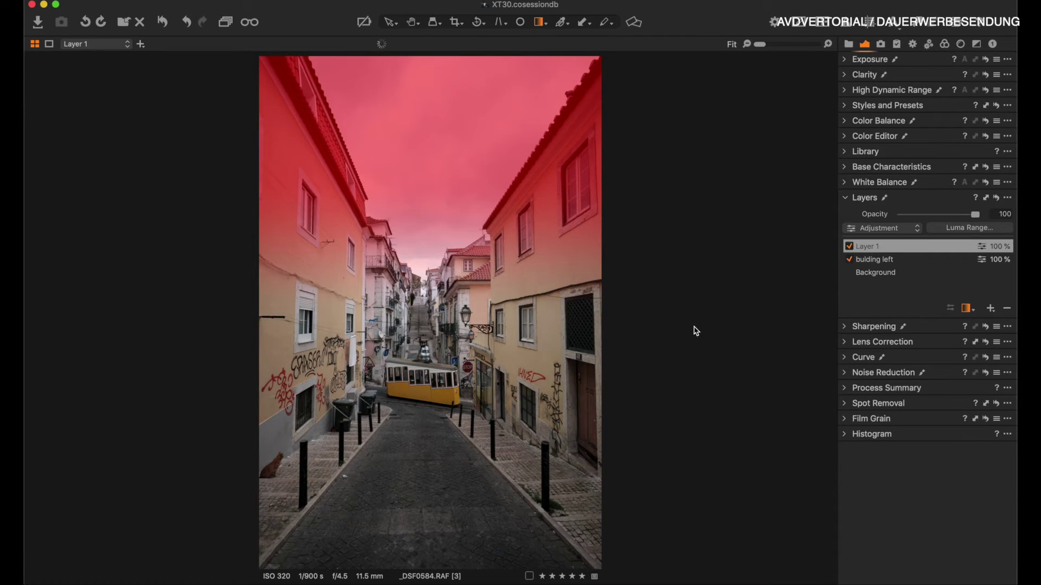
Step: Set the exposure of Layer 1 to -1.37 and its contrast to 18 to darken the sky
left_click(849, 61)
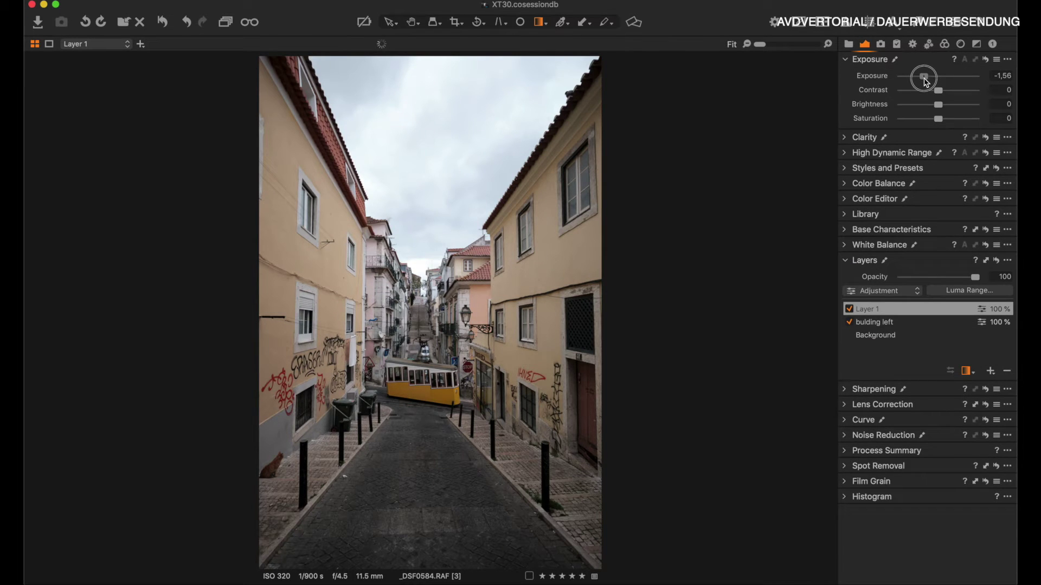
left_click_drag(938, 90, 951, 90)
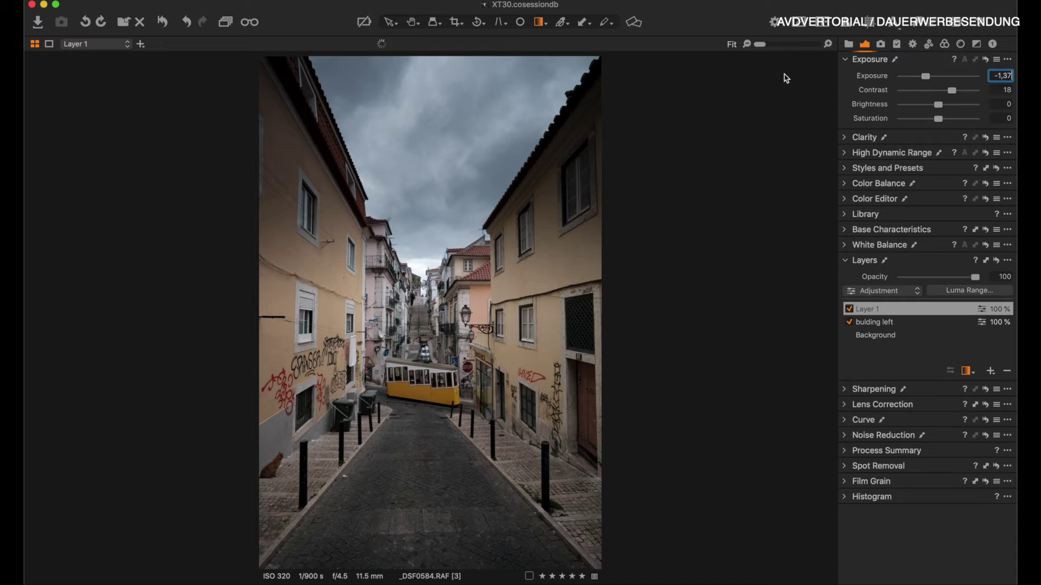
Step: Display the gradient mask and erase it from the building facades on both sides of the street
key("l")
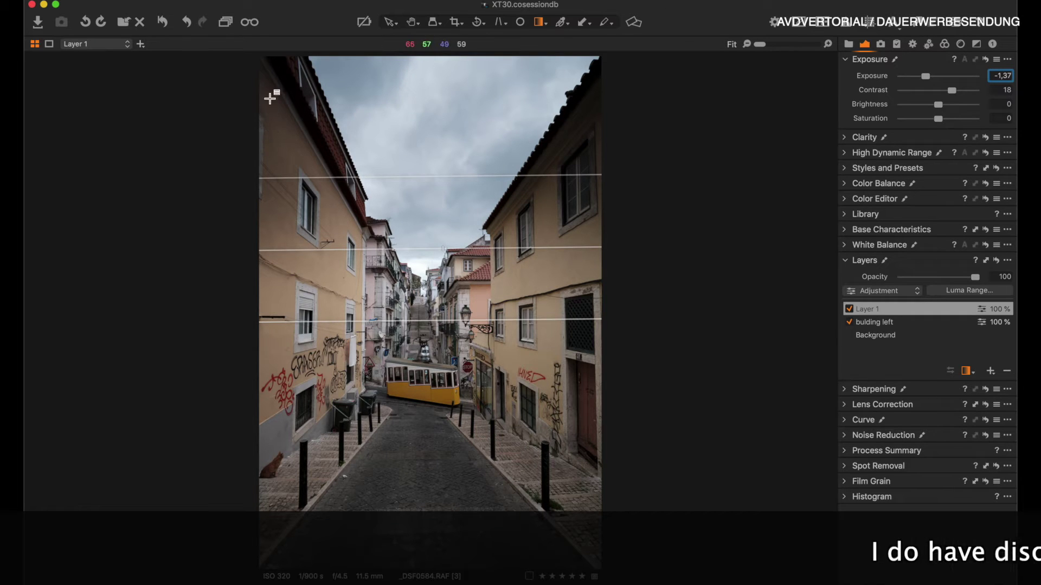
key("b")
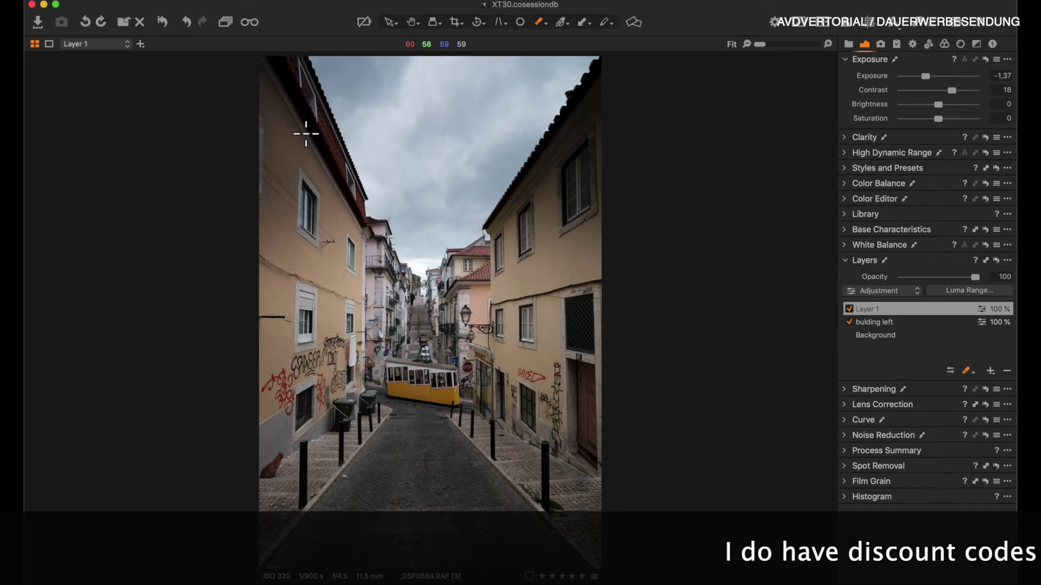
right_click(306, 133)
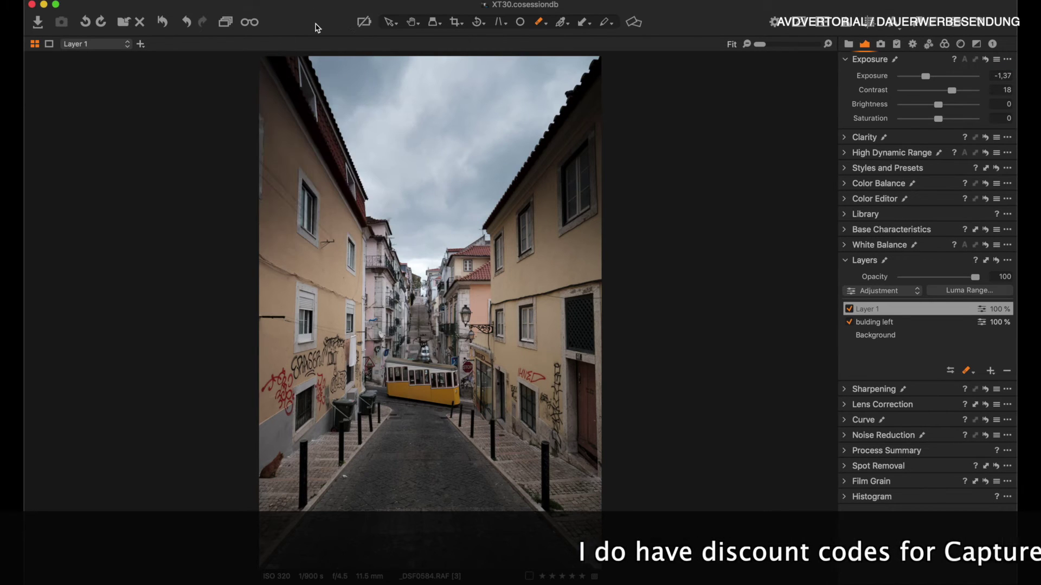
key("m")
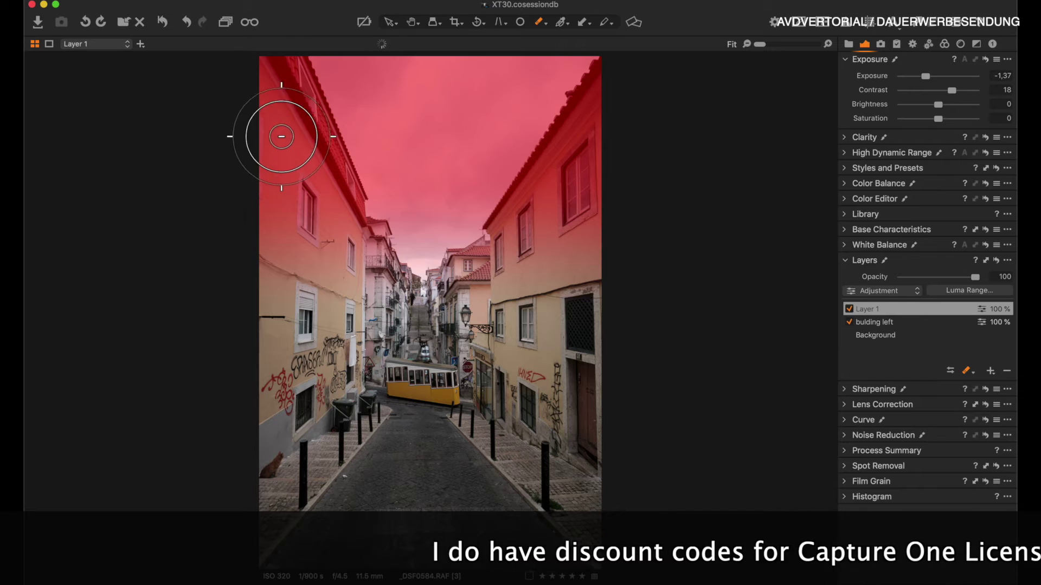
mouse_move(258, 66)
left_mouse_down()
mouse_move(293, 157)
mouse_move(353, 252)
left_mouse_up()
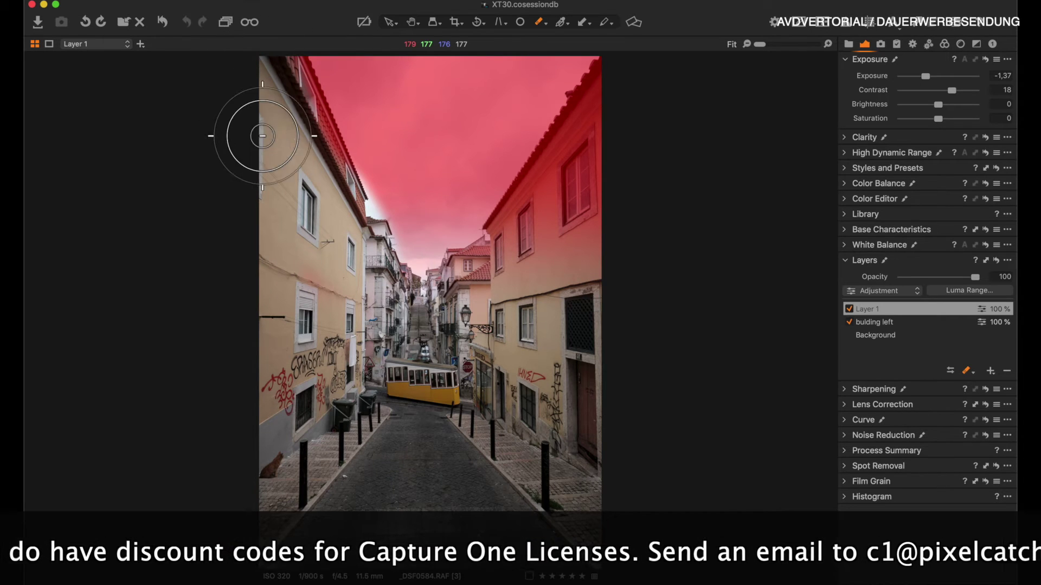
mouse_move(391, 221)
left_mouse_down()
mouse_move(371, 196)
mouse_move(378, 221)
mouse_move(362, 196)
mouse_move(375, 227)
mouse_move(370, 189)
mouse_move(381, 216)
mouse_move(358, 221)
mouse_move(402, 198)
mouse_move(364, 202)
mouse_move(394, 181)
left_mouse_up()
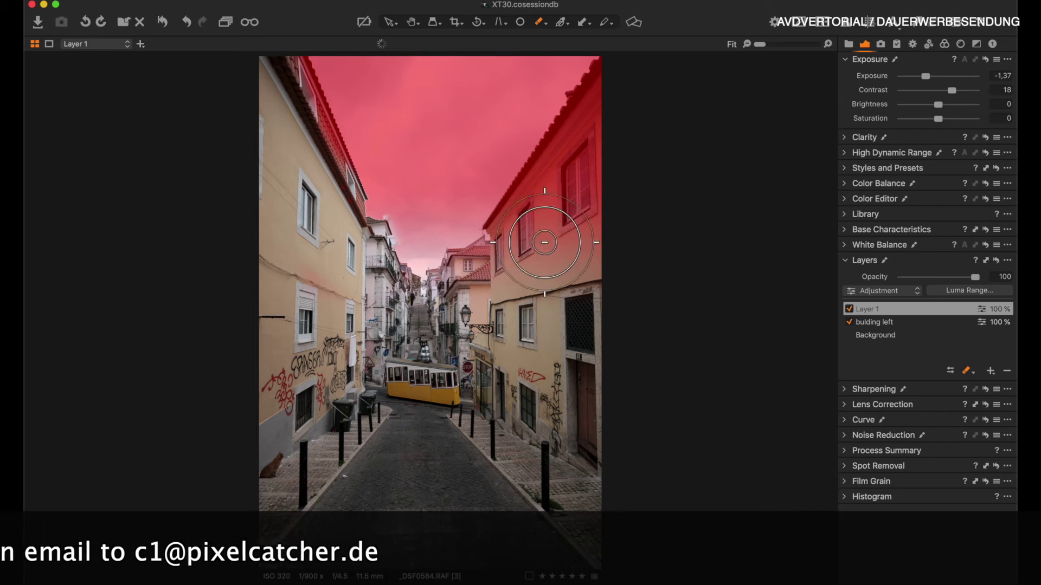
left_click_drag(628, 133, 542, 251)
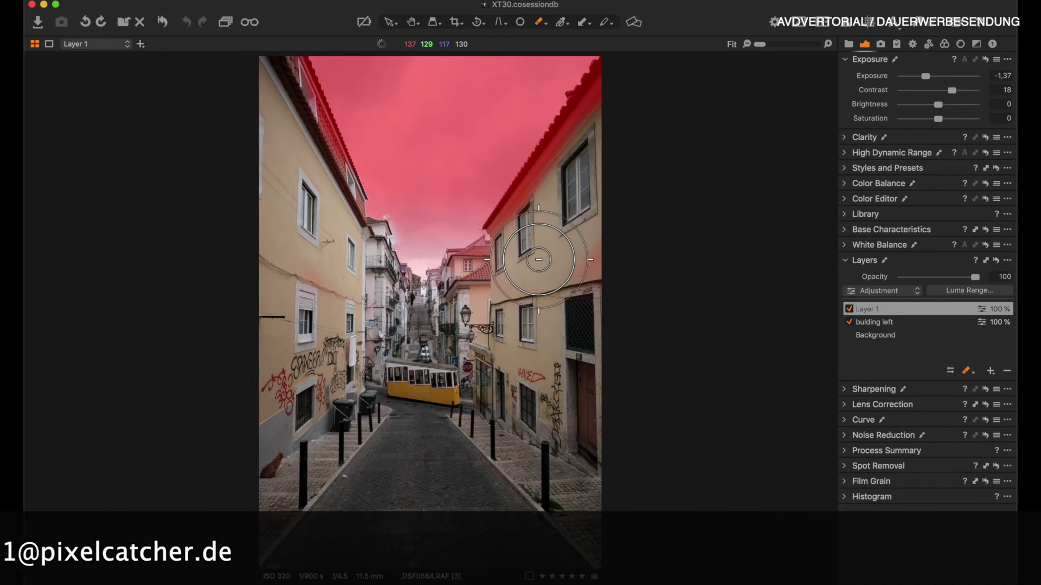
mouse_move(588, 193)
left_mouse_down()
mouse_move(609, 100)
mouse_move(563, 183)
mouse_move(507, 252)
mouse_move(493, 294)
mouse_move(525, 259)
mouse_move(611, 96)
left_mouse_up()
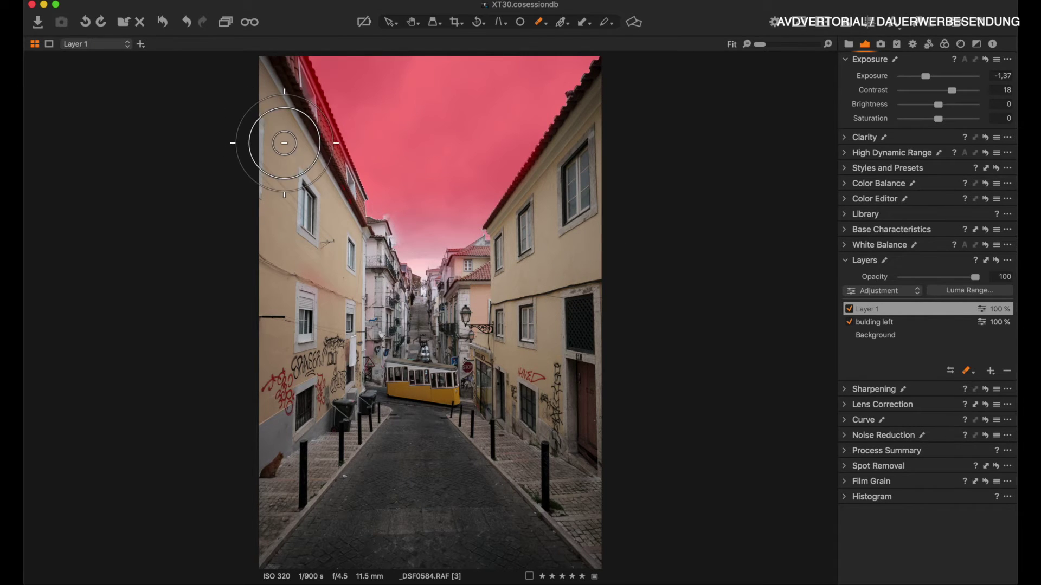
Step: Reduce the eraser size and erase the remaining mask along the left building's roof
right_click(284, 143)
left_click_drag(282, 148, 271, 148)
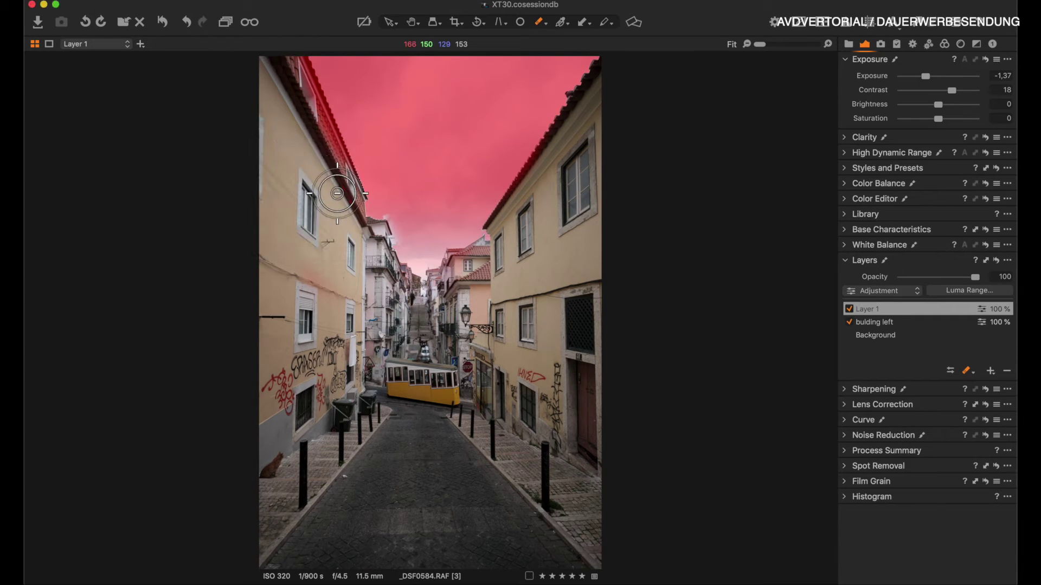
mouse_move(278, 85)
left_mouse_down()
mouse_move(299, 95)
mouse_move(337, 159)
mouse_move(315, 147)
mouse_move(271, 47)
mouse_move(294, 68)
mouse_move(351, 212)
left_mouse_up()
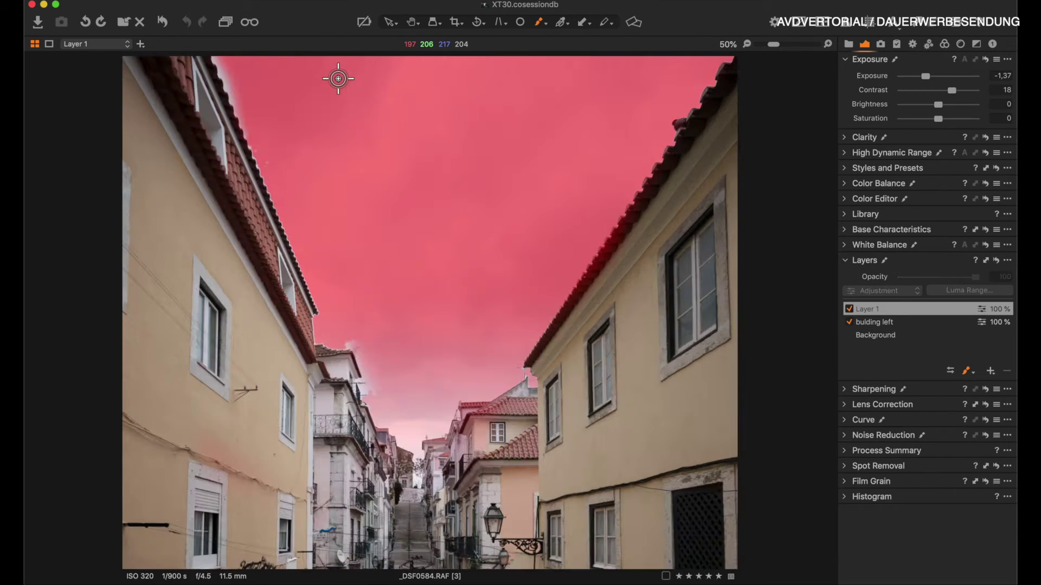
Step: Refine the mask of Layer 1 with a radius of 89
left_click(874, 309)
right_click(876, 310)
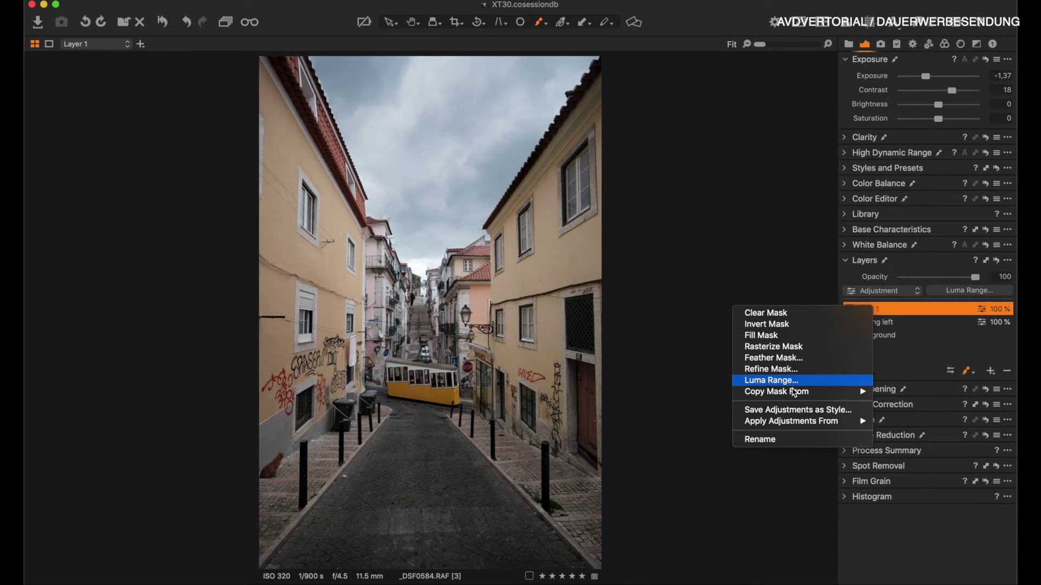
left_click(783, 369)
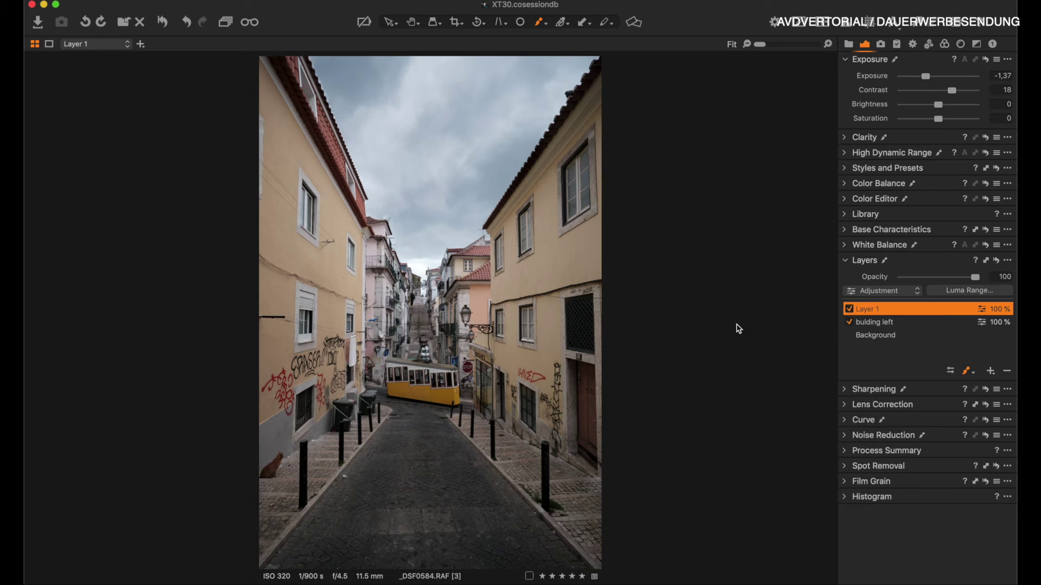
left_click(514, 167)
left_click_drag(536, 152, 733, 278)
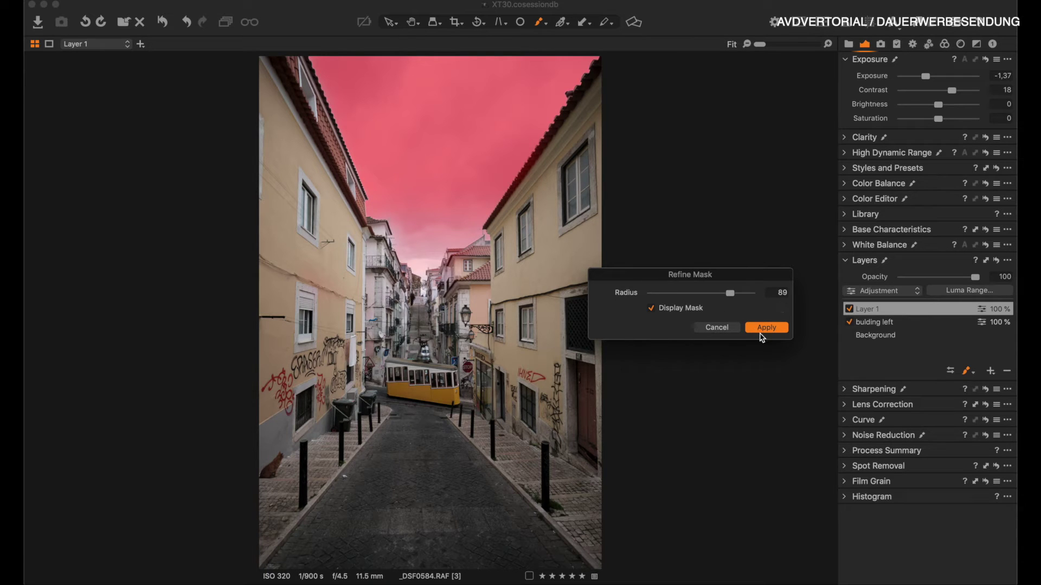
key("Return")
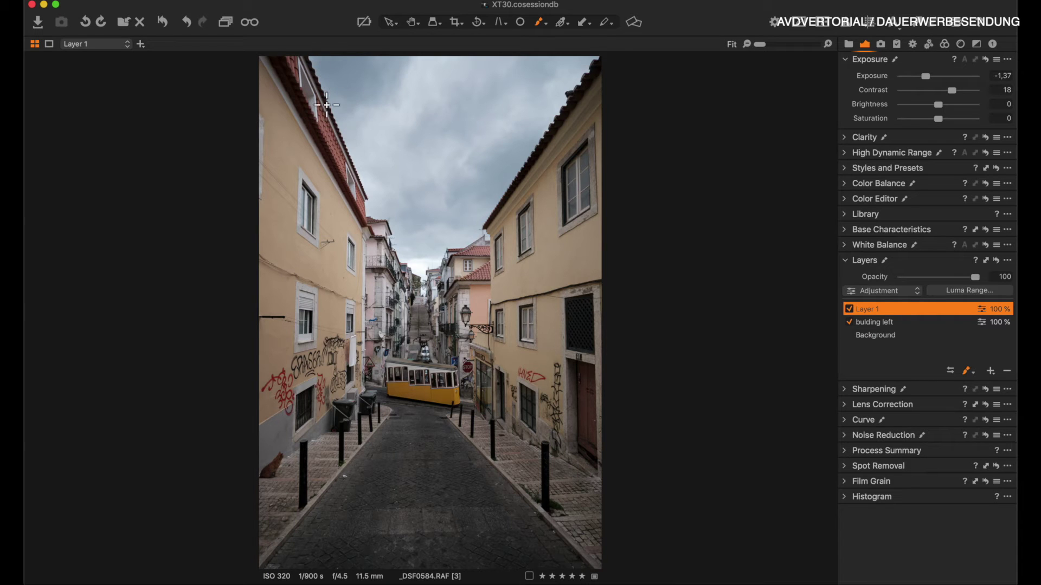
Step: Rename Layer 1 as "sky"
double_click(867, 310)
type("sky")
key("Return")
Step: Compare the photo with and without the sky layer and check the layer's mask
left_click(849, 310)
left_click(849, 310)
left_click(850, 311)
left_click(849, 311)
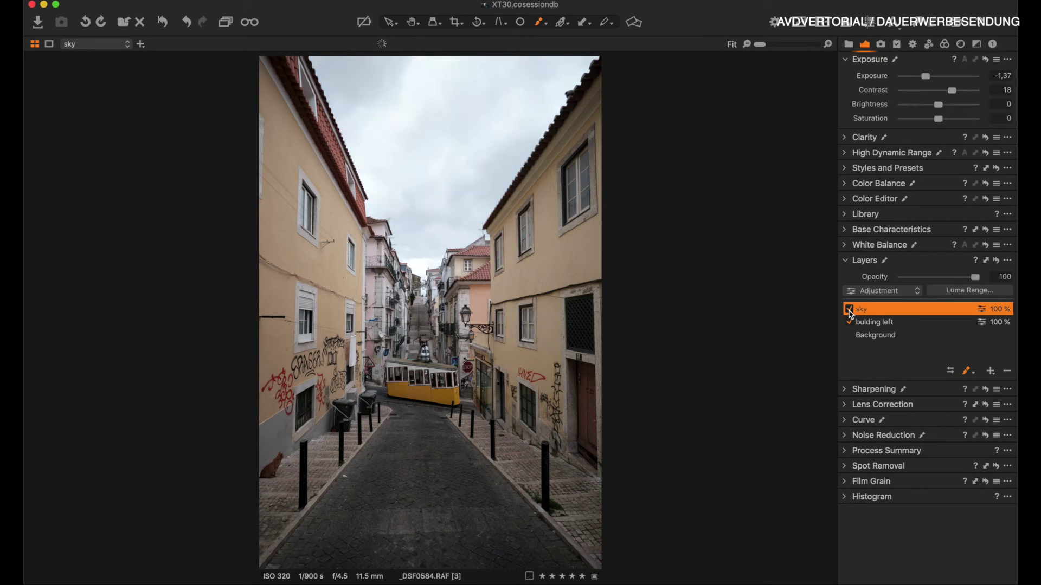
key("m")
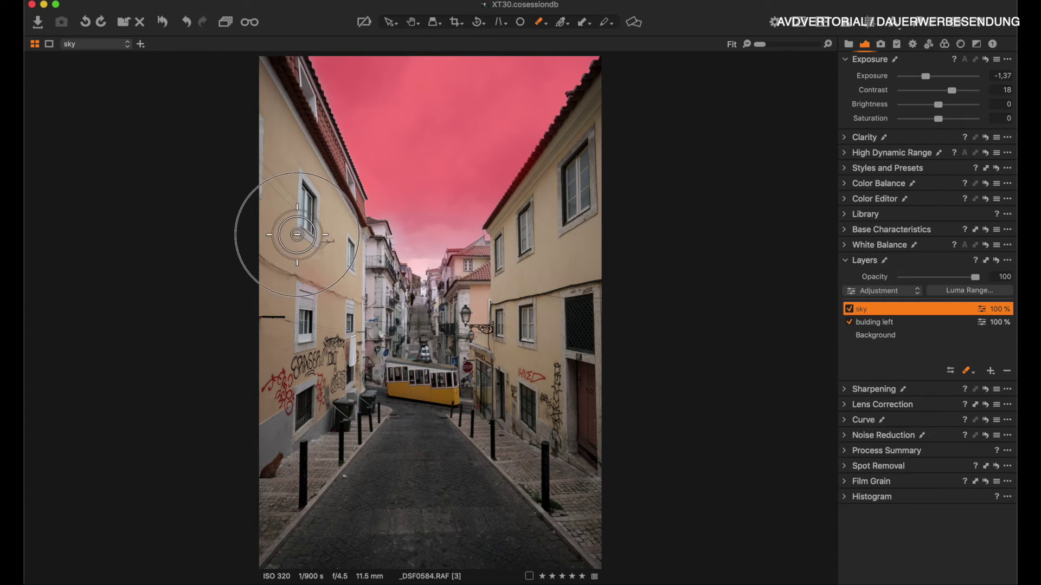
key("e")
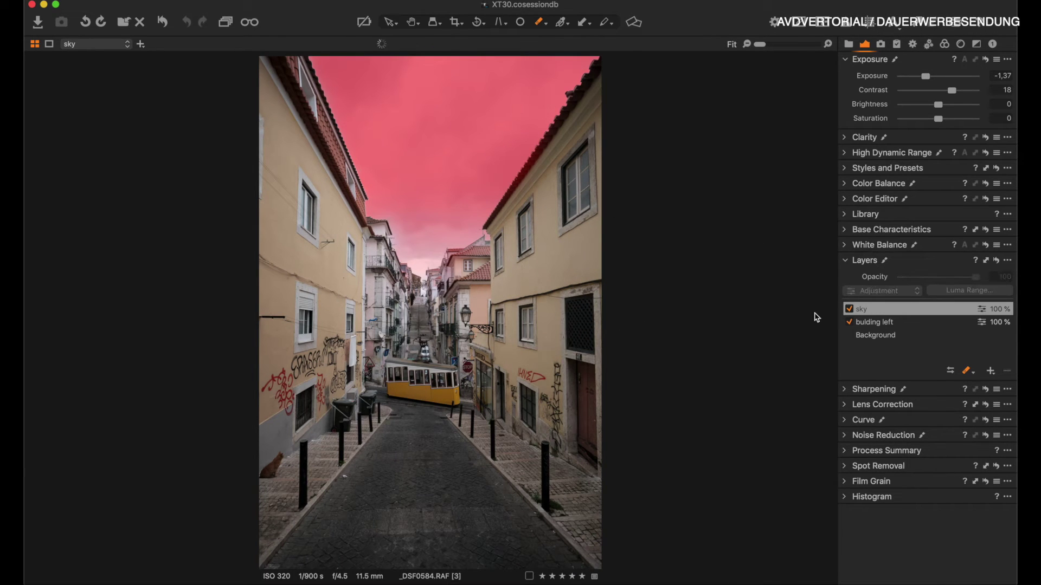
Step: On the Background layer, set exposure to 0.25, contrast to 12 and saturation to 21
left_click(880, 336)
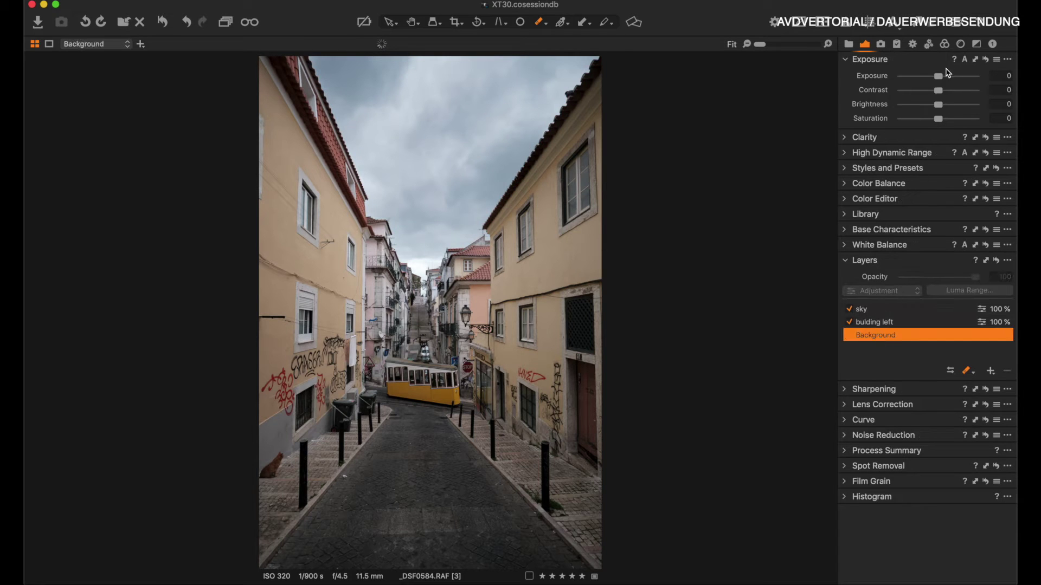
left_click_drag(942, 79, 945, 82)
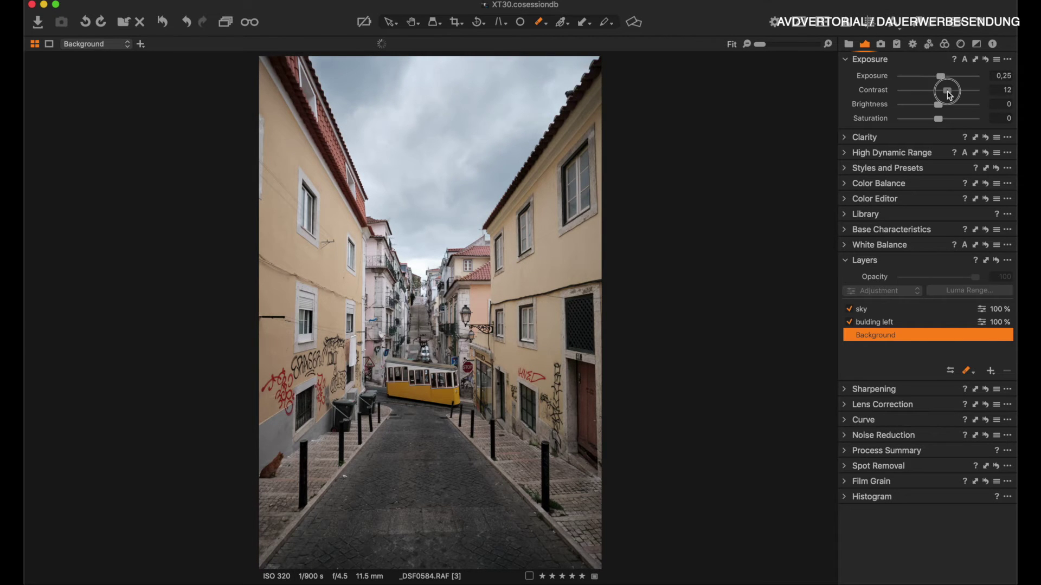
left_click(947, 121)
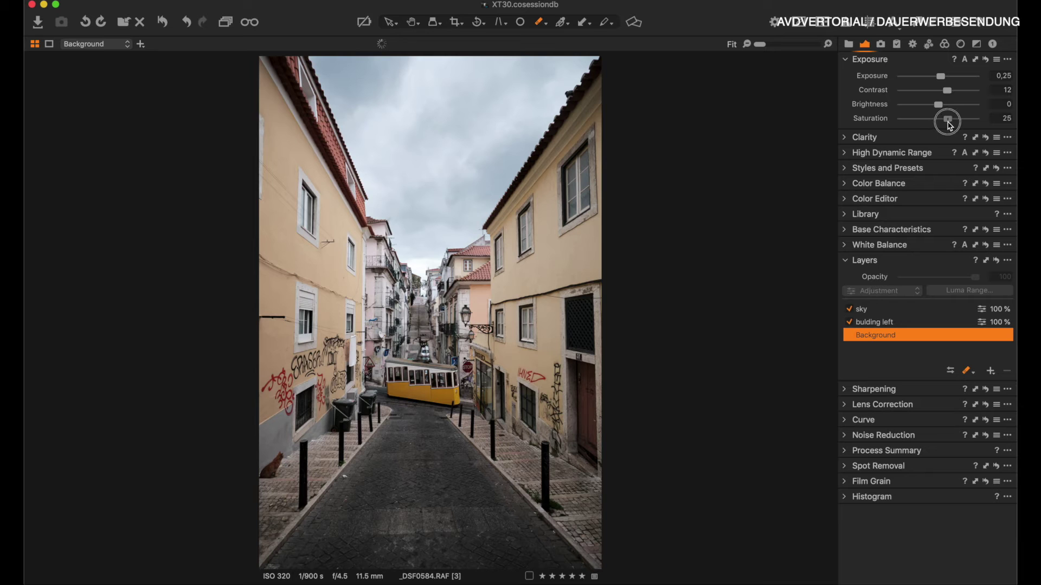
left_click_drag(950, 124, 946, 122)
Step: Set the Background layer's clarity to 28 and structure to 11, and adjust its exposure to 0.35
left_click(864, 138)
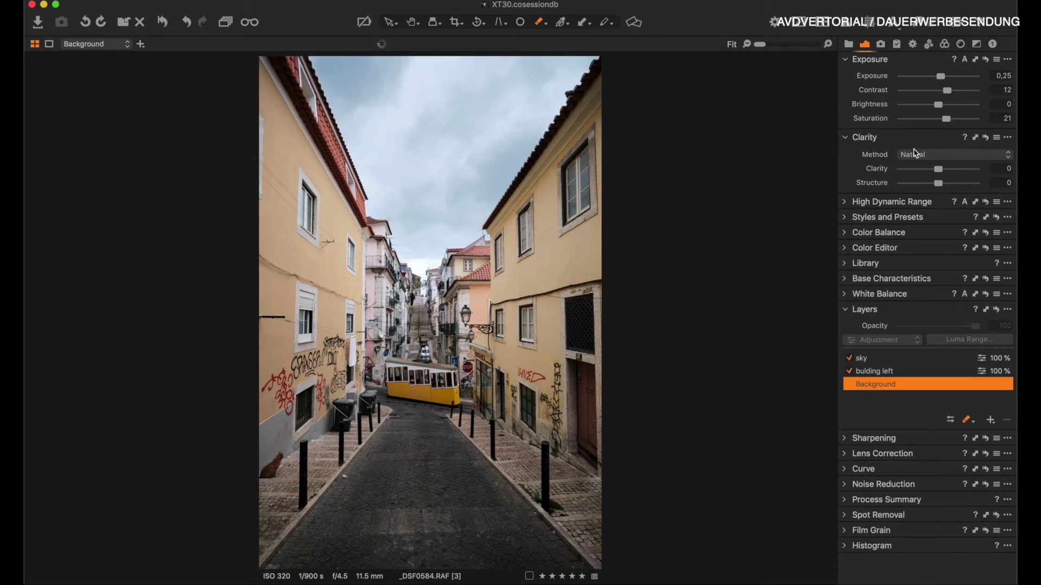
left_click(948, 184)
left_click_drag(949, 187, 942, 184)
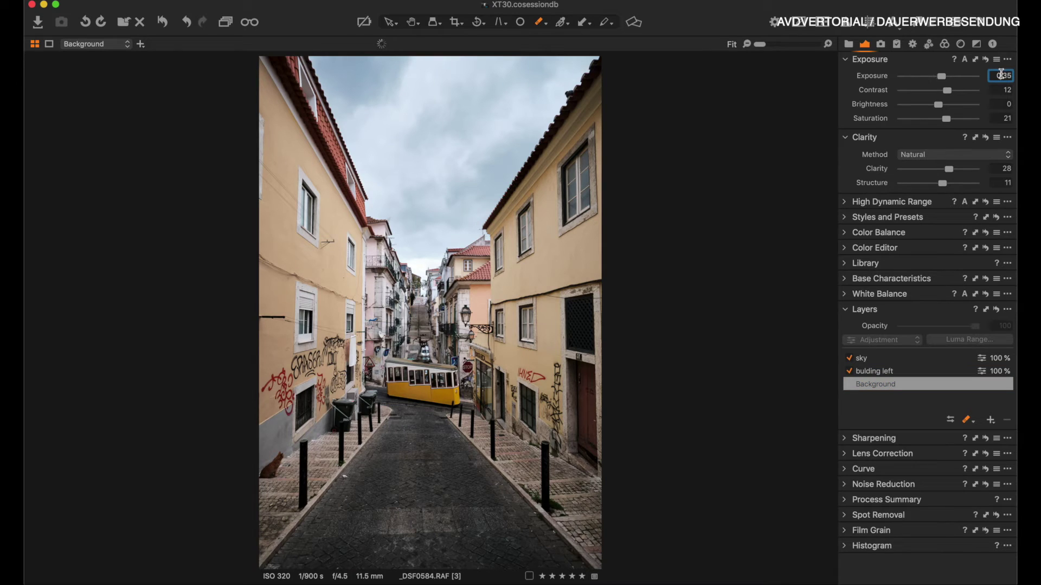
left_click(580, 325)
Step: Add a new adjustment layer named "street" and adjust the size of the mask brush
left_click(990, 420)
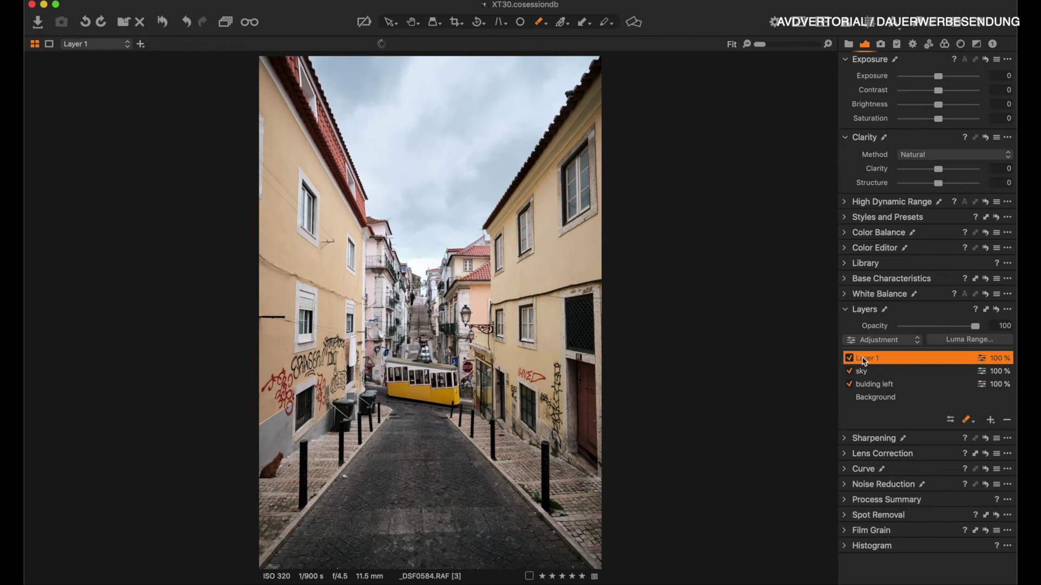
double_click(865, 360)
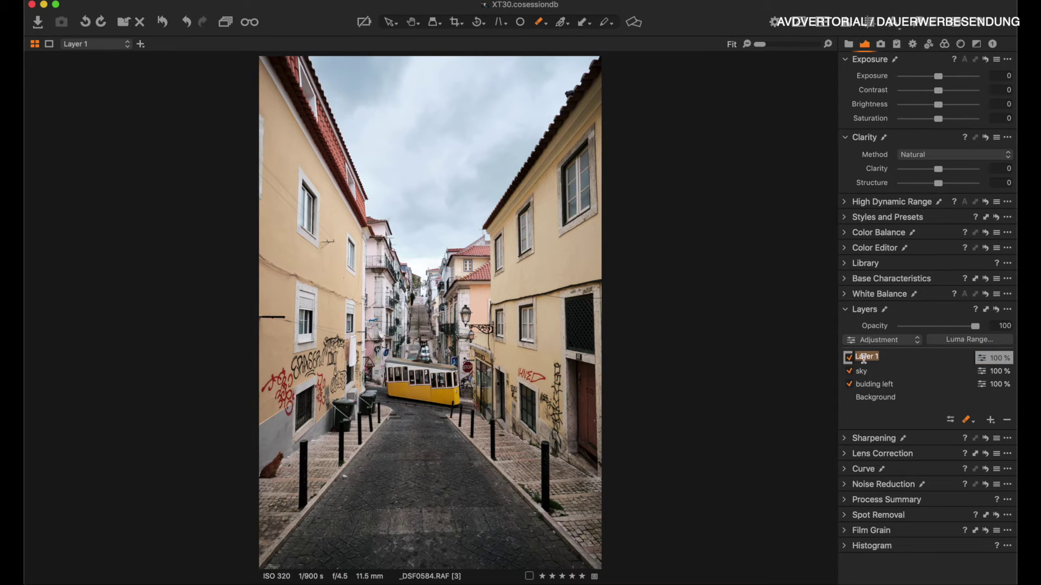
left_click(424, 487)
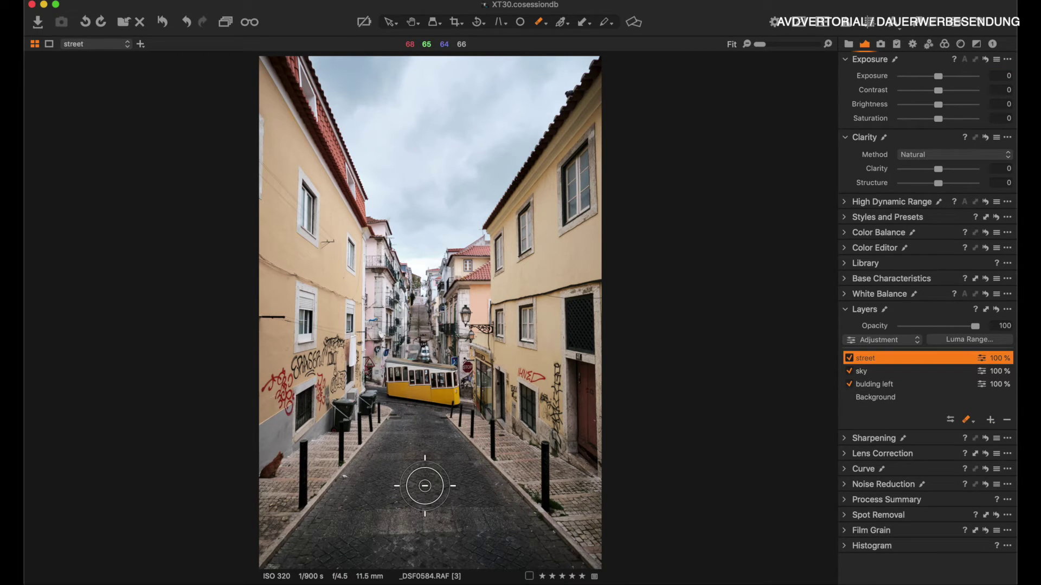
right_click(397, 480)
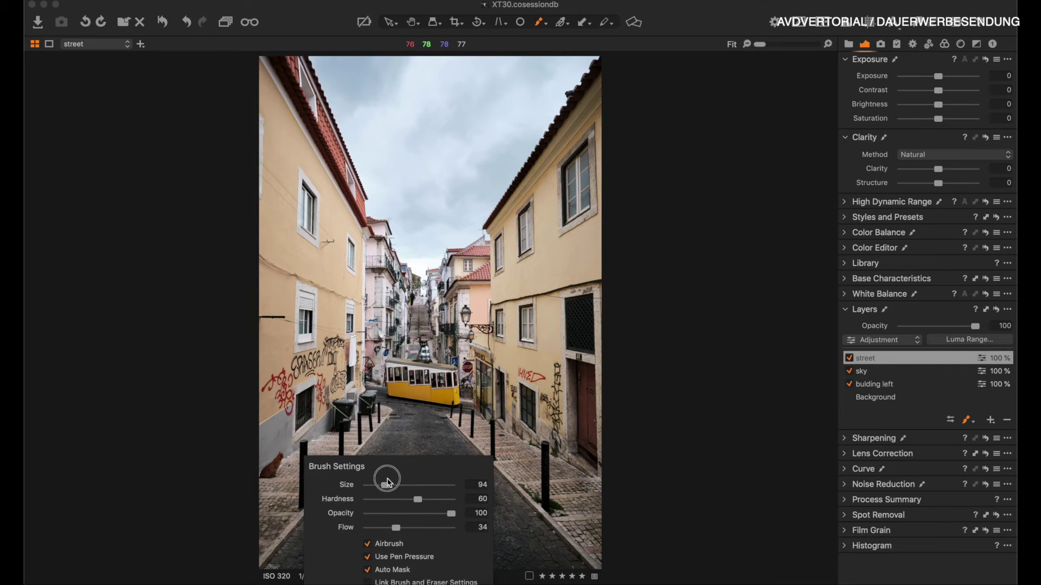
mouse_move(390, 488)
left_mouse_down()
mouse_move(407, 487)
mouse_move(452, 210)
mouse_move(425, 167)
left_mouse_up()
left_click(397, 479)
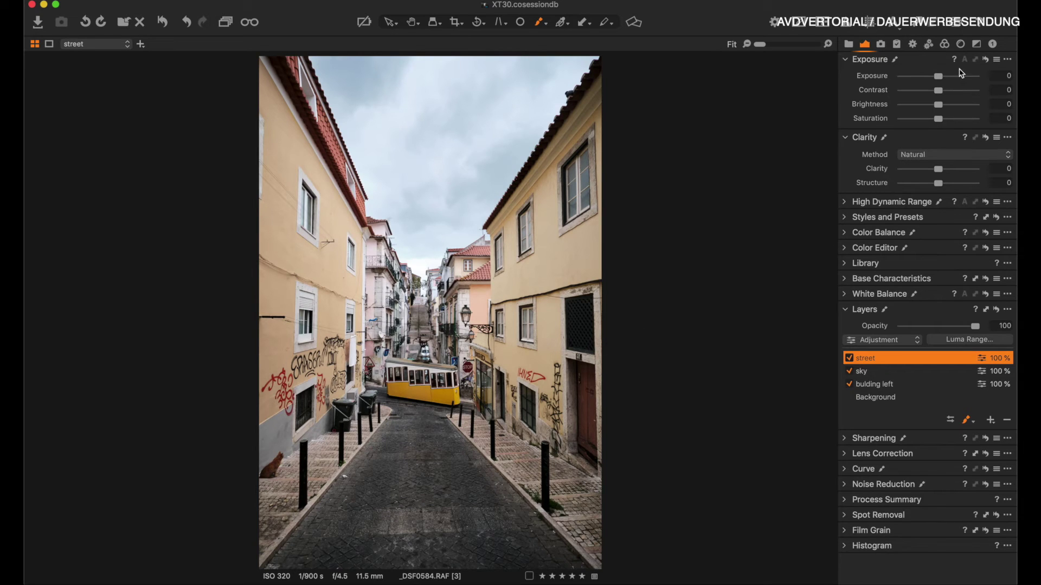
Step: Set the street layer's exposure to -1.75 and saturation to -57, and brush its mask over the whole asphalt roadway
left_click_drag(933, 78, 922, 79)
left_click_drag(936, 119, 912, 121)
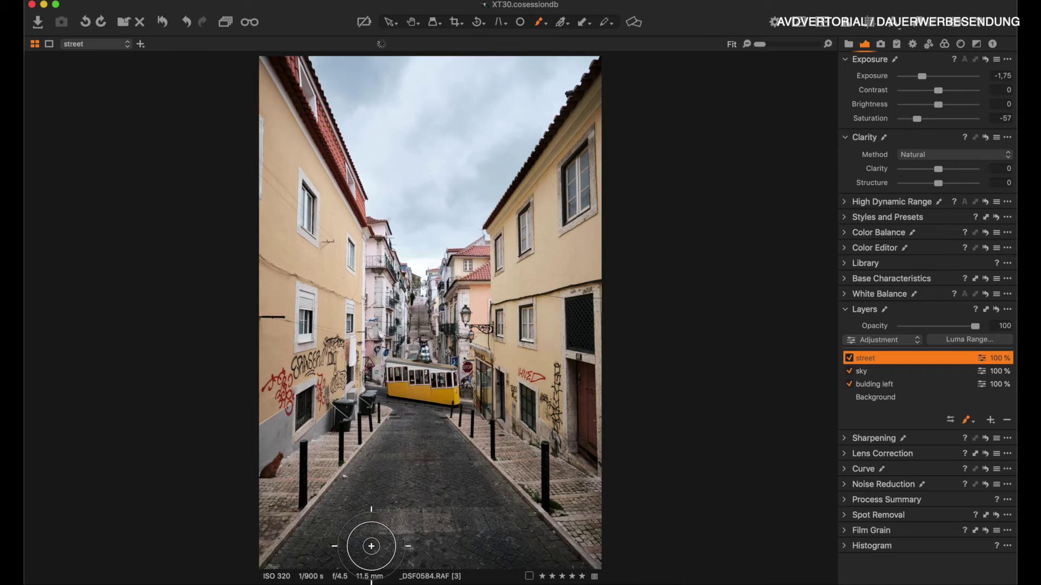
left_click_drag(315, 564, 444, 557)
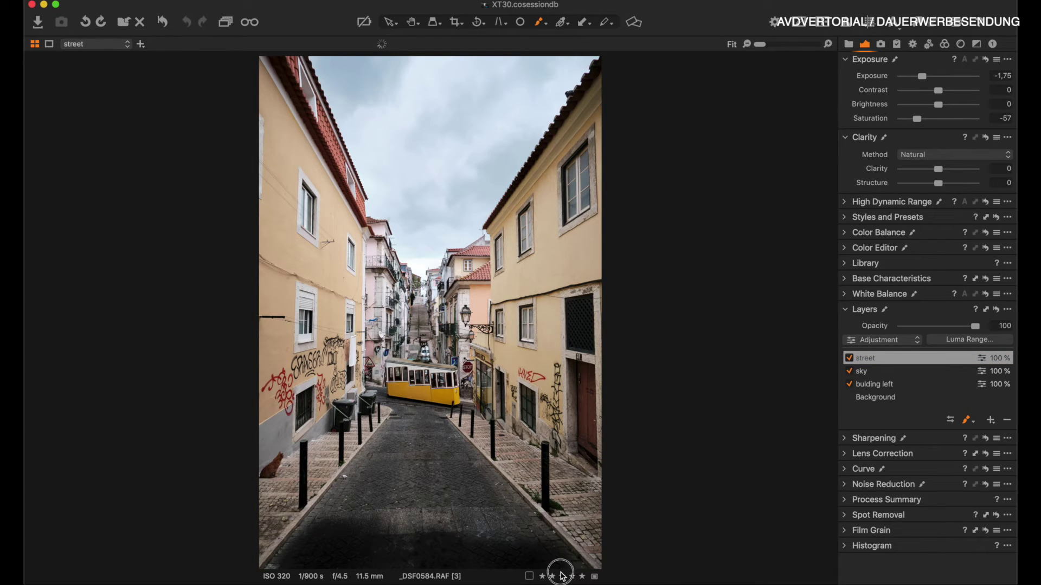
mouse_move(445, 470)
left_mouse_down()
mouse_move(451, 546)
mouse_move(434, 464)
mouse_move(383, 515)
mouse_move(423, 495)
mouse_move(367, 499)
mouse_move(306, 575)
mouse_move(307, 559)
mouse_move(395, 457)
mouse_move(406, 424)
mouse_move(344, 558)
mouse_move(283, 571)
mouse_move(386, 460)
left_mouse_up()
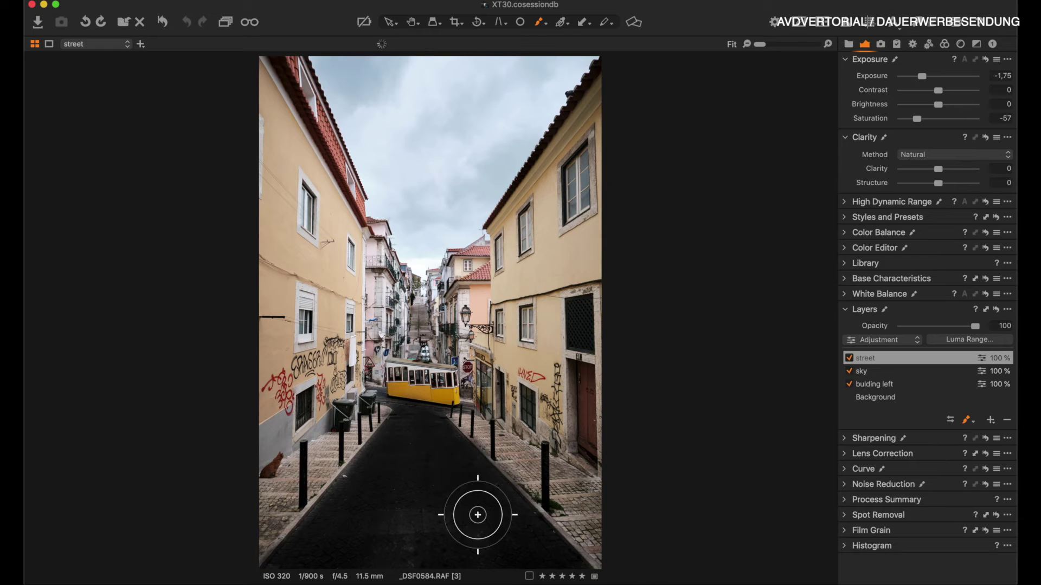
Step: Erase the street layer's mask where it spills onto the cobbled pavements along both edges of the roadway
key("super+plus")
key("super+plus")
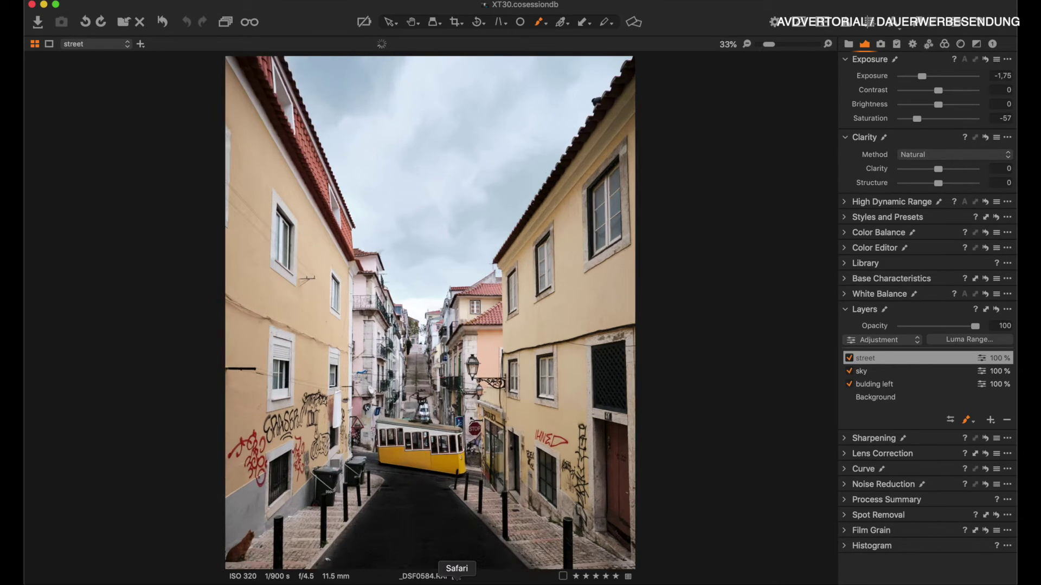
scroll(400, 381, "down", 7)
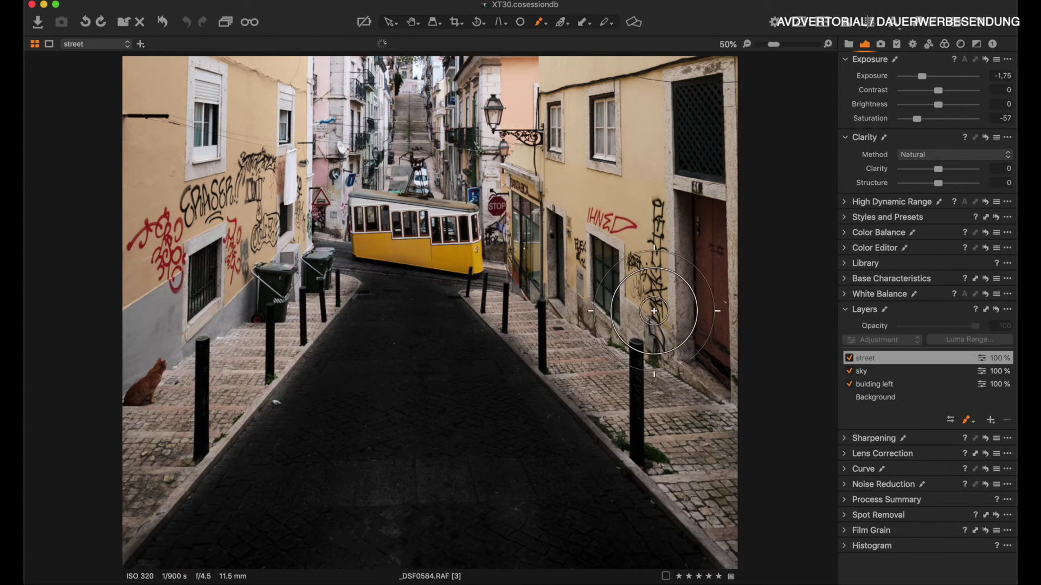
key("e")
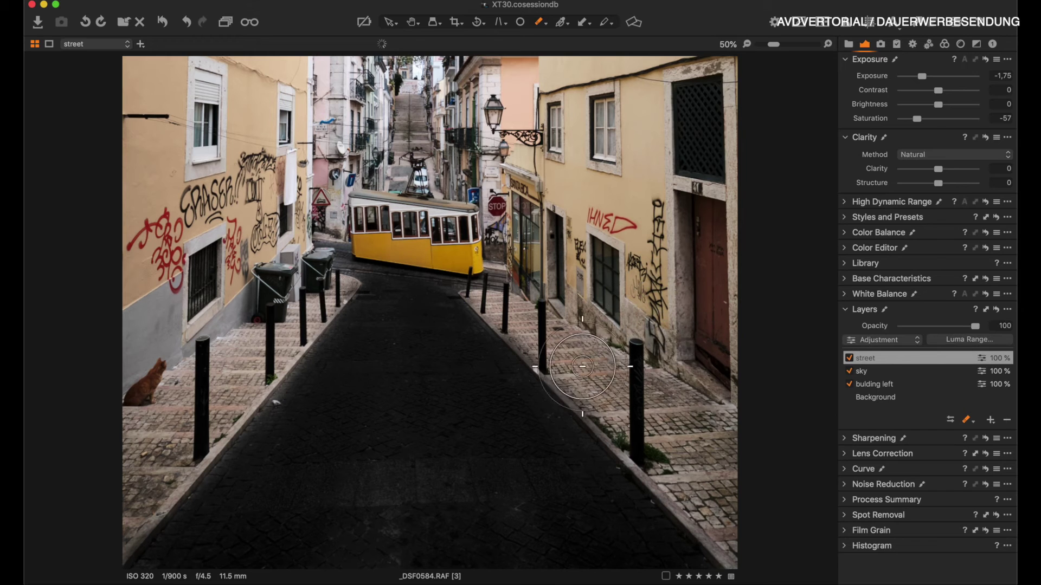
right_click(582, 366)
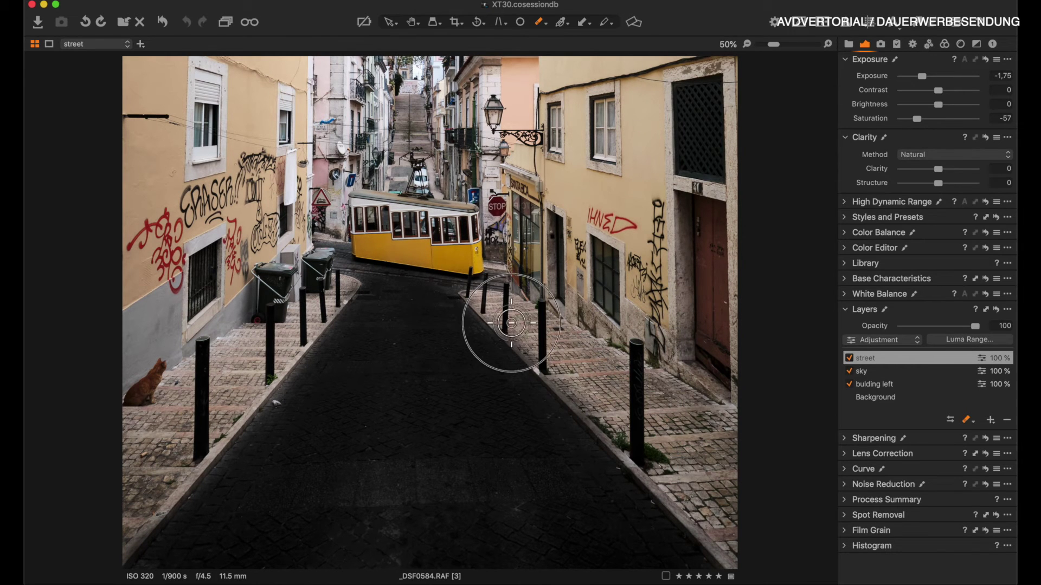
right_click(339, 439)
mouse_move(325, 372)
left_mouse_down()
mouse_move(310, 388)
mouse_move(316, 375)
mouse_move(391, 403)
mouse_move(308, 443)
mouse_move(310, 381)
mouse_move(253, 459)
left_mouse_up()
key("super+alt+0")
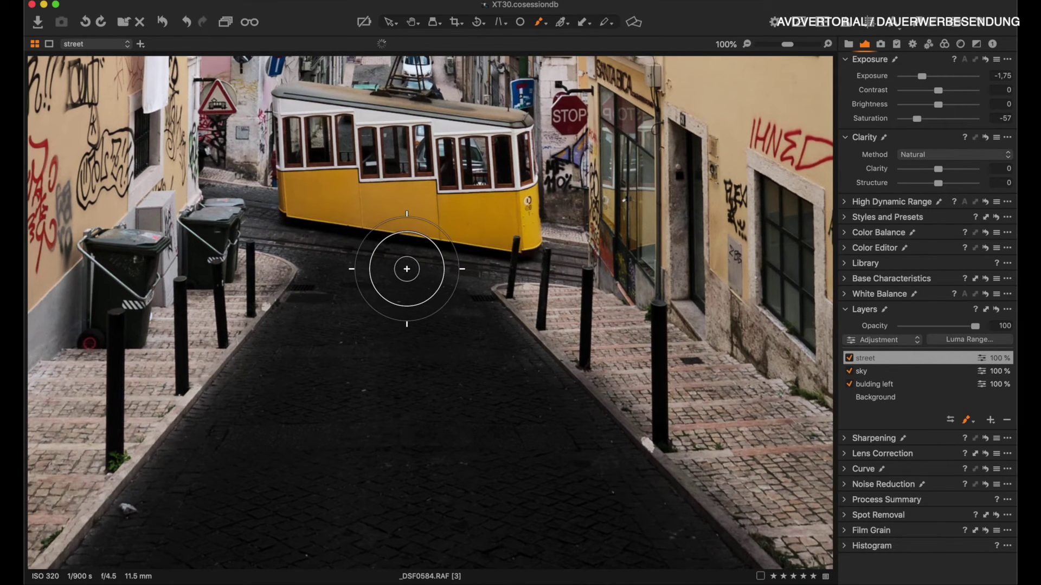
Step: Brush the street layer's mask over the road surface in front of and behind the tram, using a smaller brush in the tight spots
right_click(420, 269)
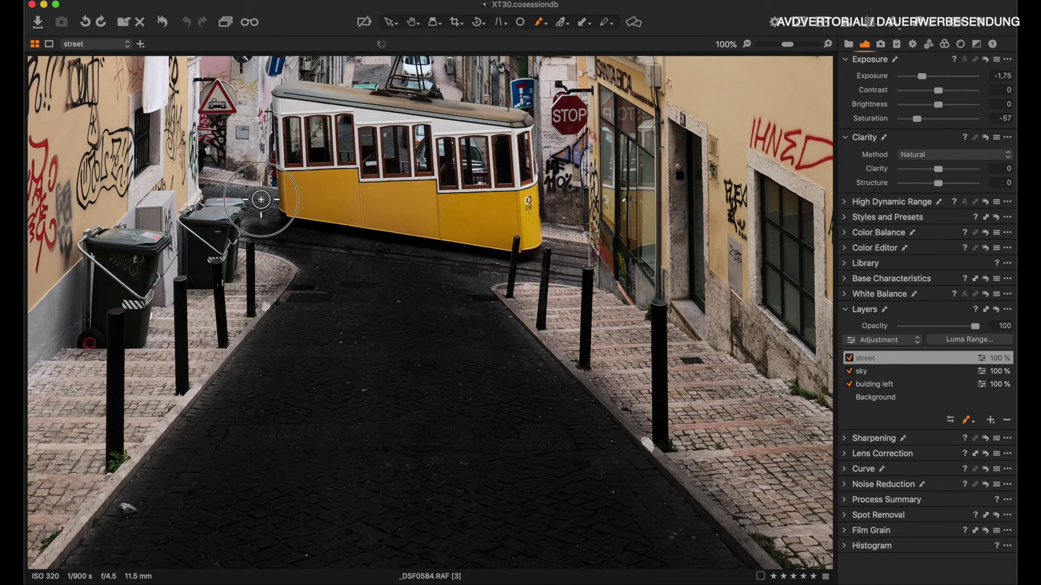
key("bracketleft")
key("bracketleft")
key("bracketleft")
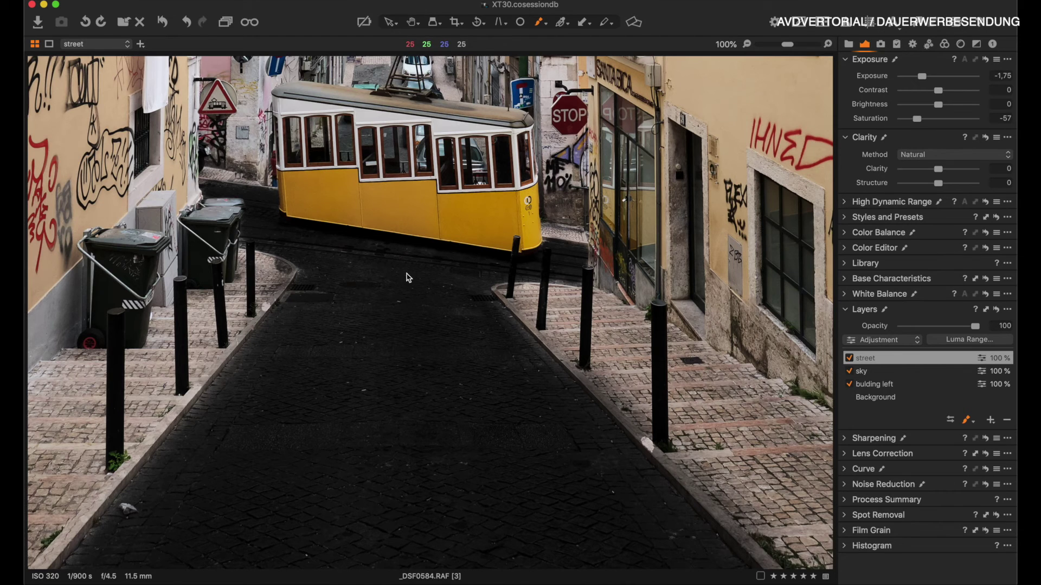
Step: Compare the whole photo with the street layer hidden and shown
scroll(405, 271, "down", 4)
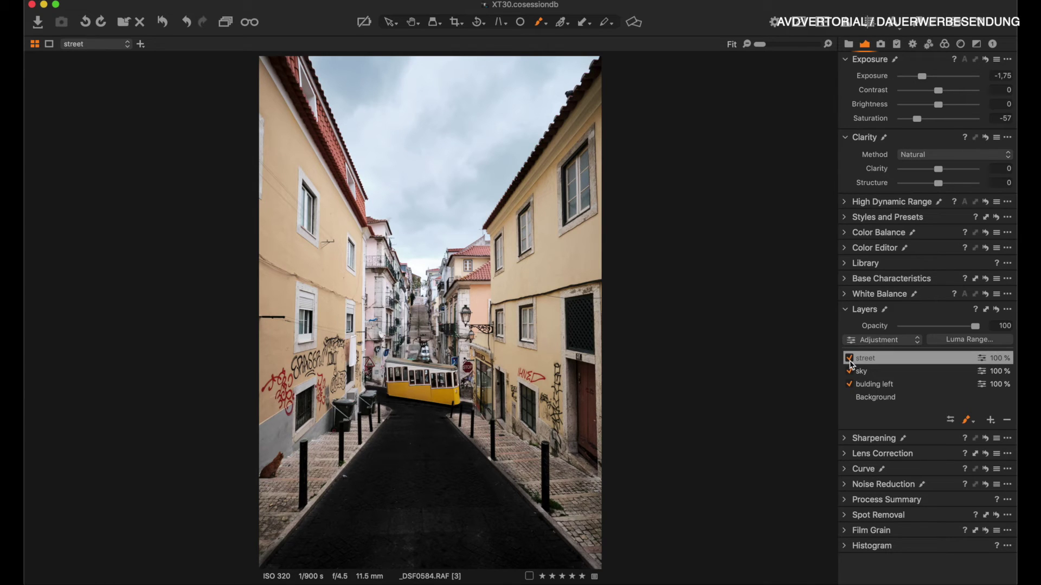
left_click(850, 358)
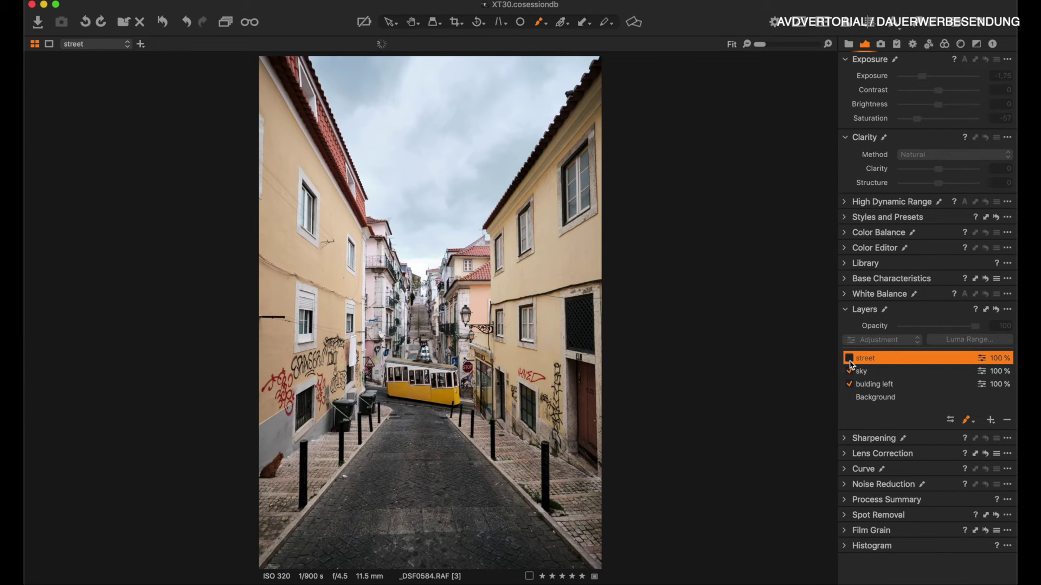
left_click(850, 358)
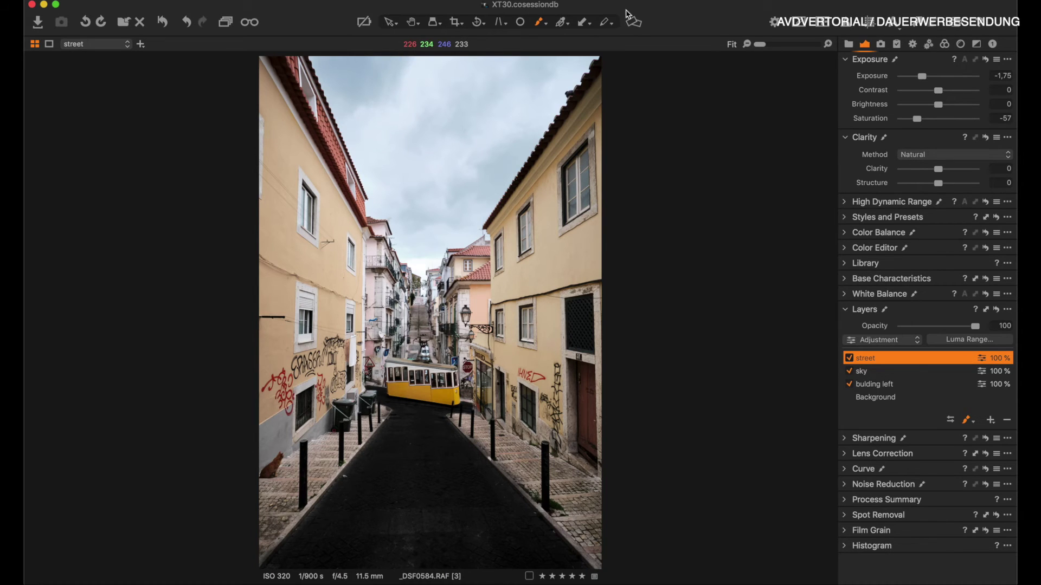
Step: Erase the street layer's mask from the rounded pavement corner beside the rubbish bins
key("super+plus")
key("super+plus")
key("super+plus")
key("super+plus")
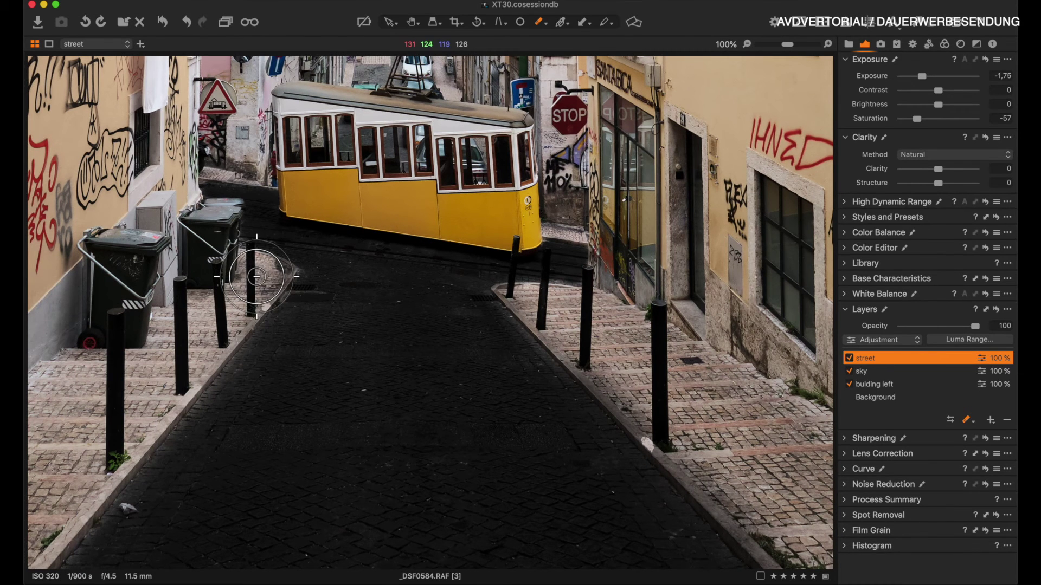
mouse_move(261, 275)
left_mouse_down()
mouse_move(278, 276)
mouse_move(241, 281)
left_mouse_up()
right_click(236, 275)
left_click(319, 26)
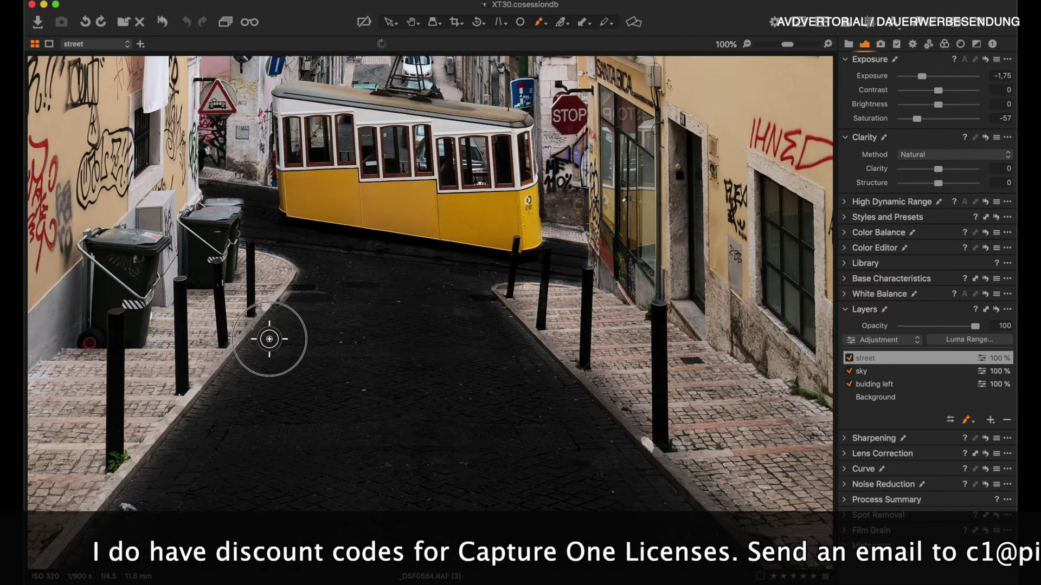
Step: Increase the mask brush's hardness and paint the street layer's mask along the roadway's left edge
left_click_drag(293, 444, 323, 315)
scroll(378, 287, "down", 1)
right_click(336, 277)
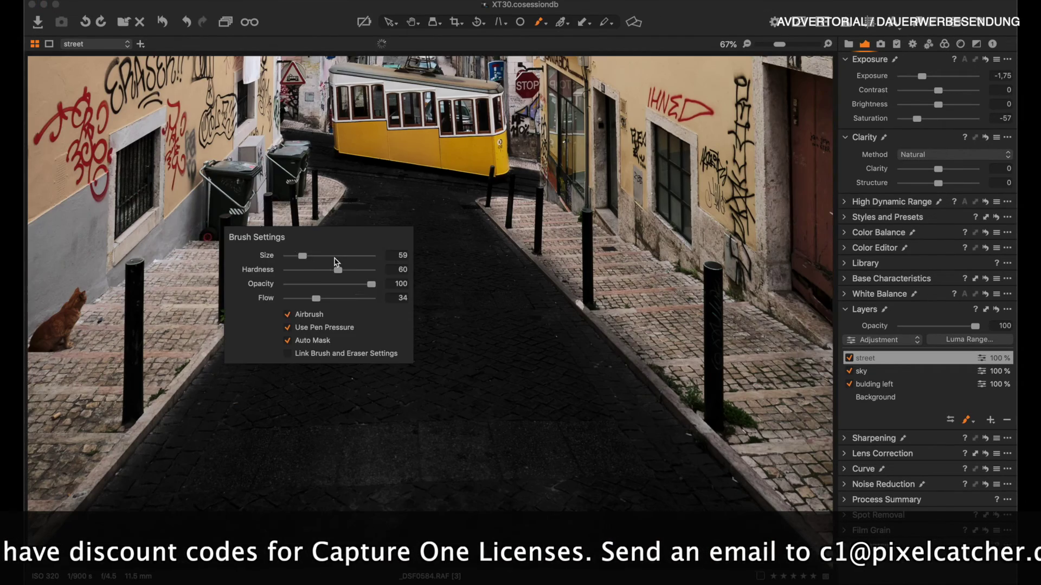
left_click_drag(333, 269, 352, 268)
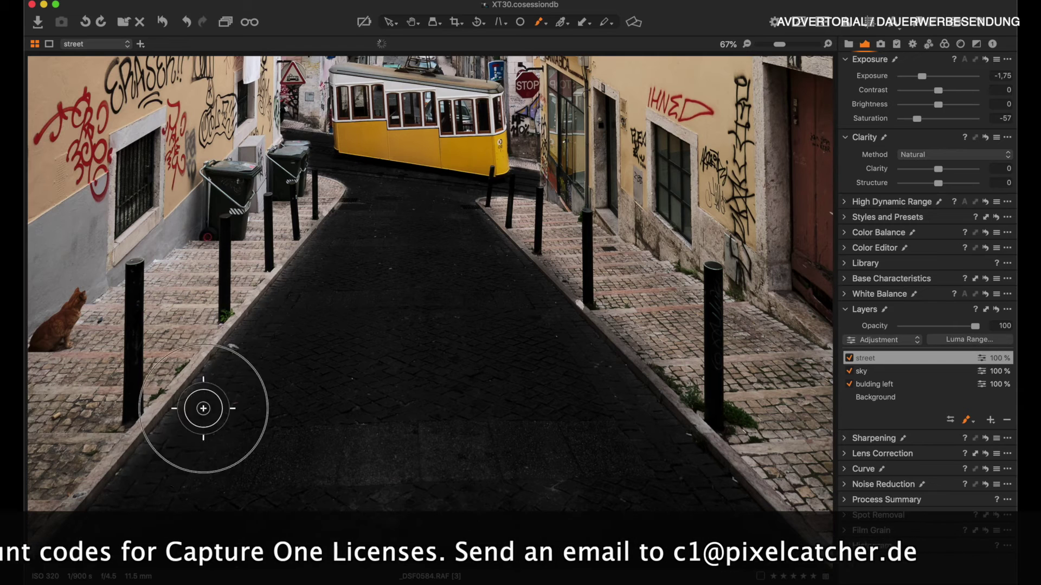
mouse_move(248, 363)
left_mouse_down()
mouse_move(388, 441)
mouse_move(267, 346)
mouse_move(174, 440)
mouse_move(519, 314)
mouse_move(328, 360)
left_mouse_up()
Step: Clean up the street mask's edges along the kerbs with the mask overlay shown, and set the layer's exposure to -1.55
key("m")
scroll(543, 496, "right", 1)
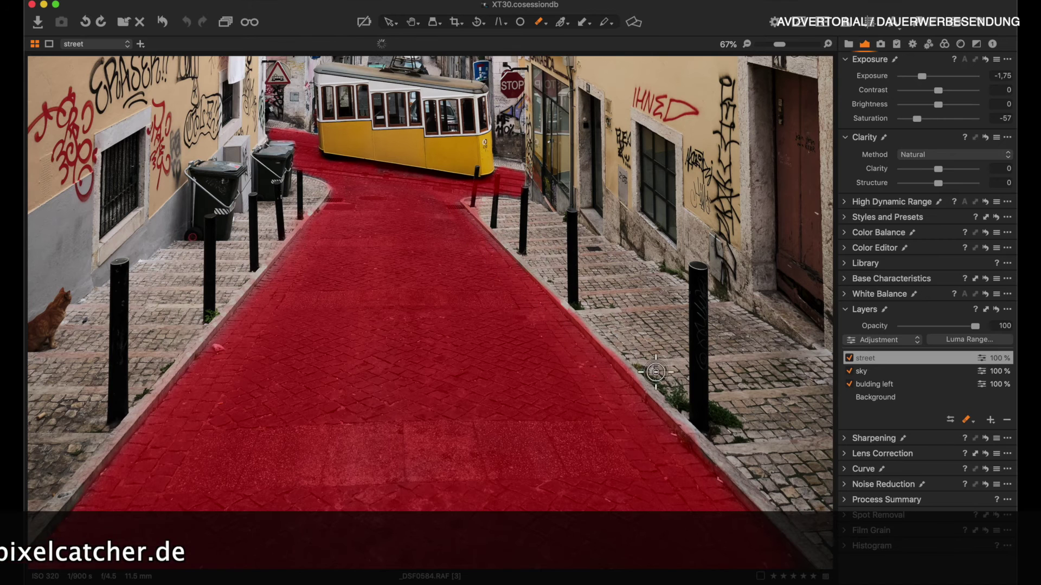
key("super+0")
key("m")
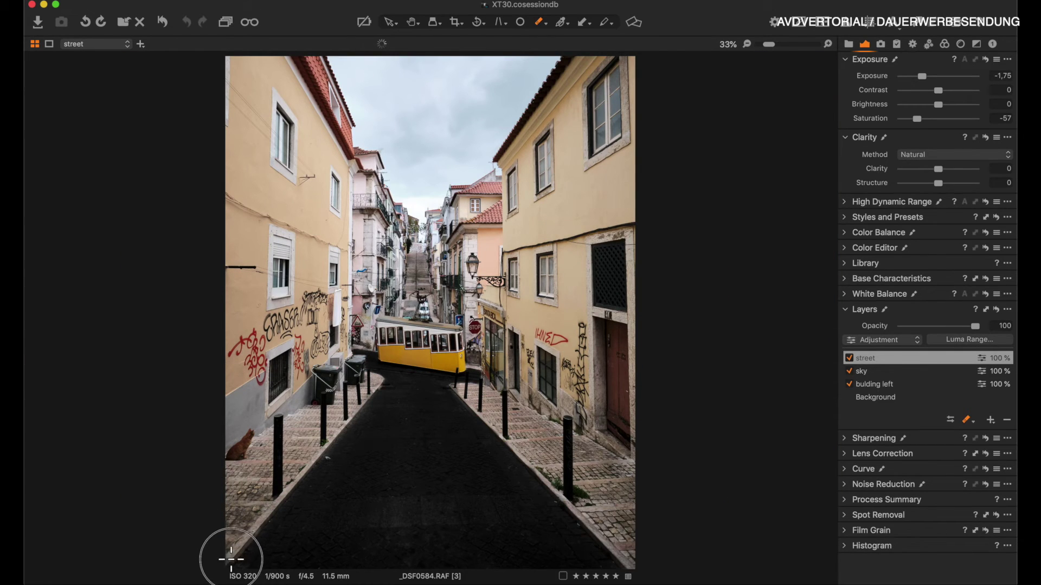
left_click(1001, 75)
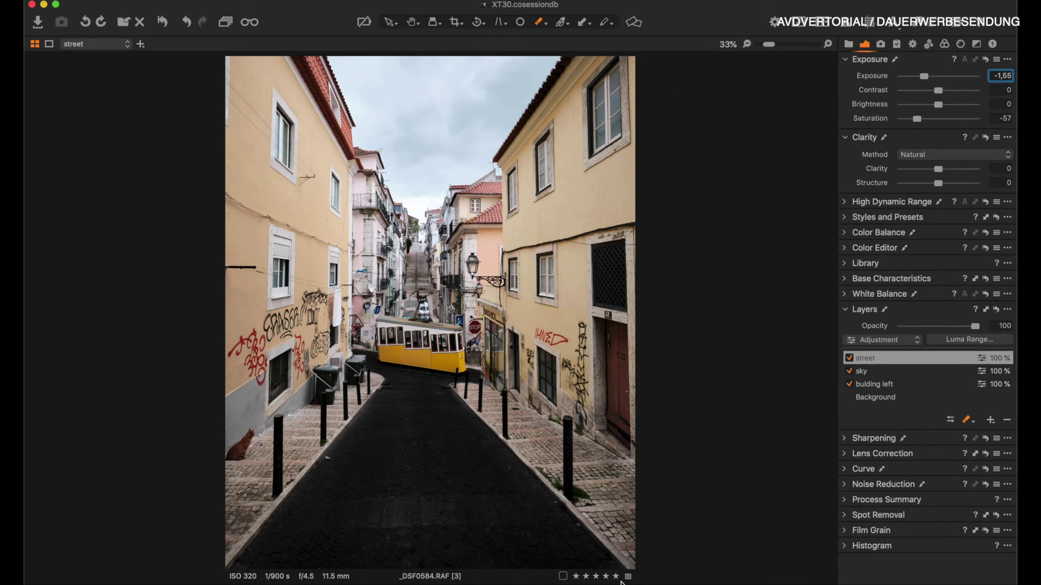
Step: Compare the photo with the left building and street layers hidden and shown, and with the unedited original
left_click(850, 385)
left_click(849, 358)
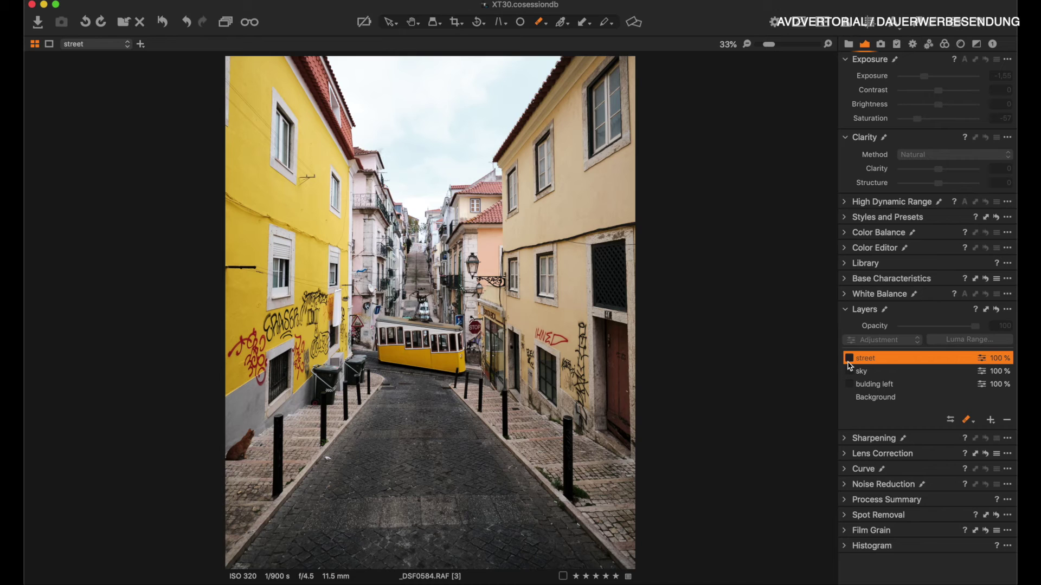
left_click(849, 358)
left_click(850, 384)
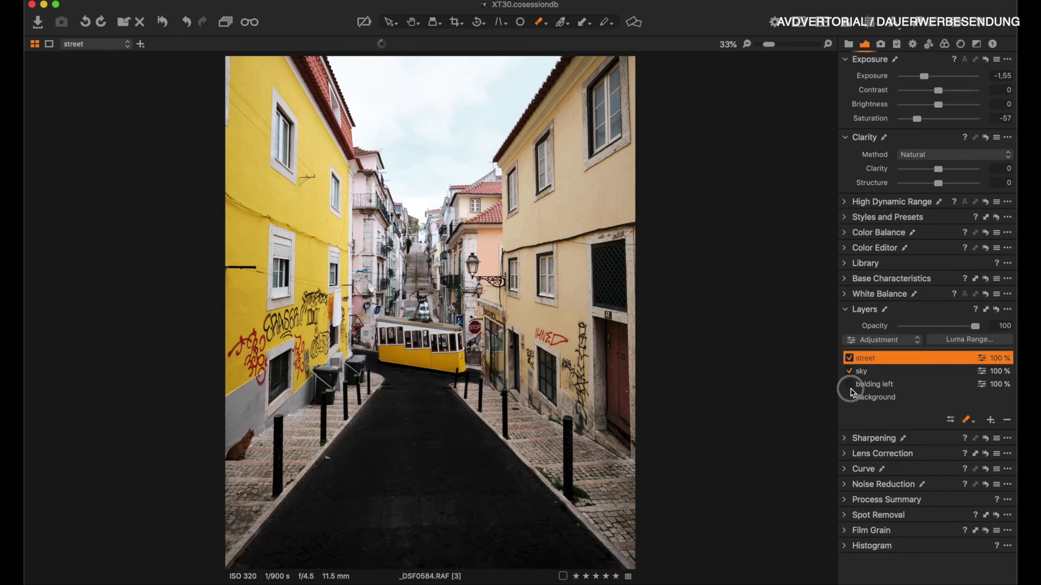
left_click(164, 23)
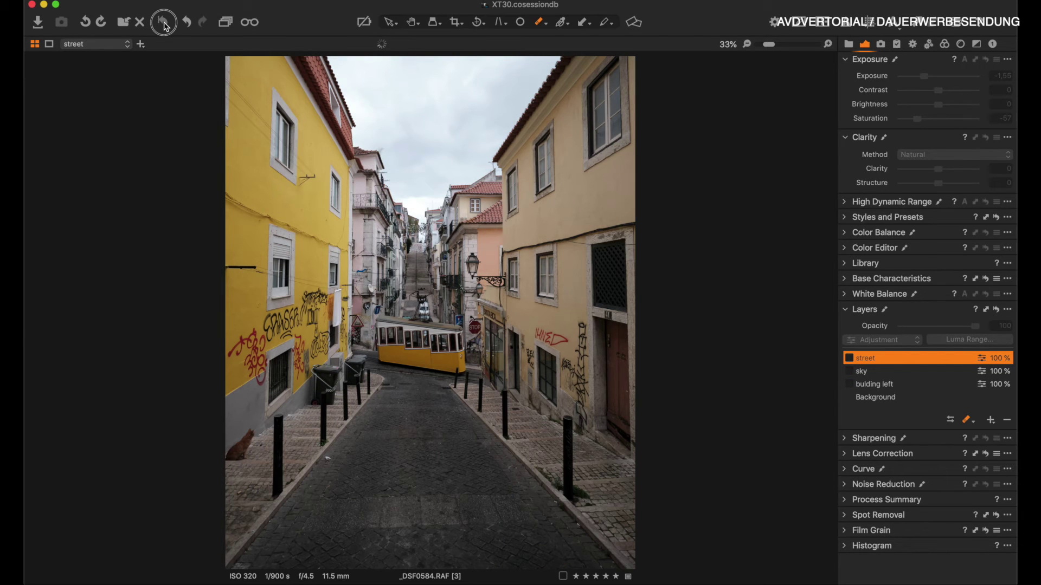
left_click(163, 23)
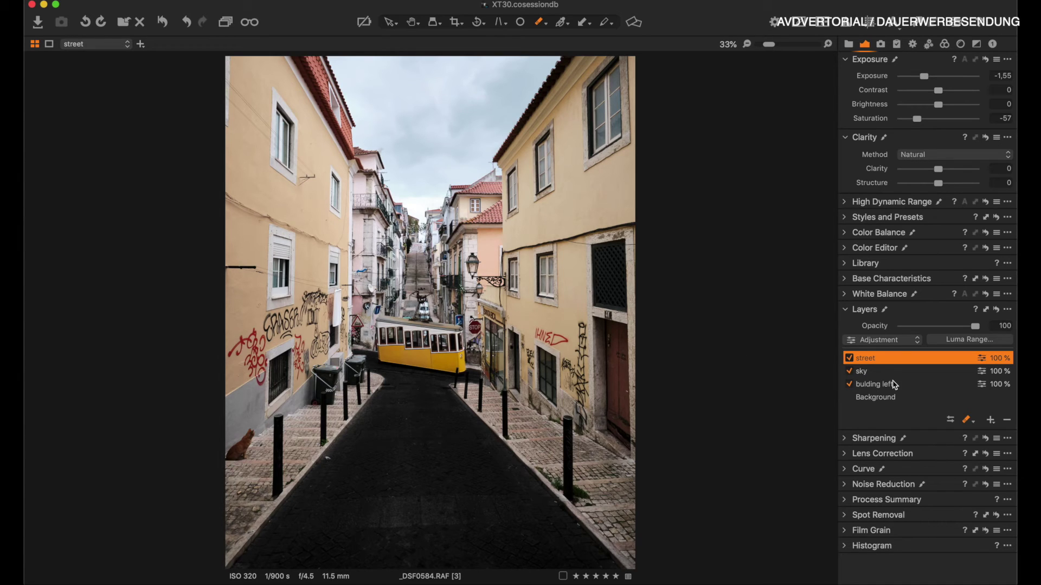
Step: Set the Background layer's contrast to 17 and saturation to 32, and the sky layer's exposure to -2.07
left_click(871, 398)
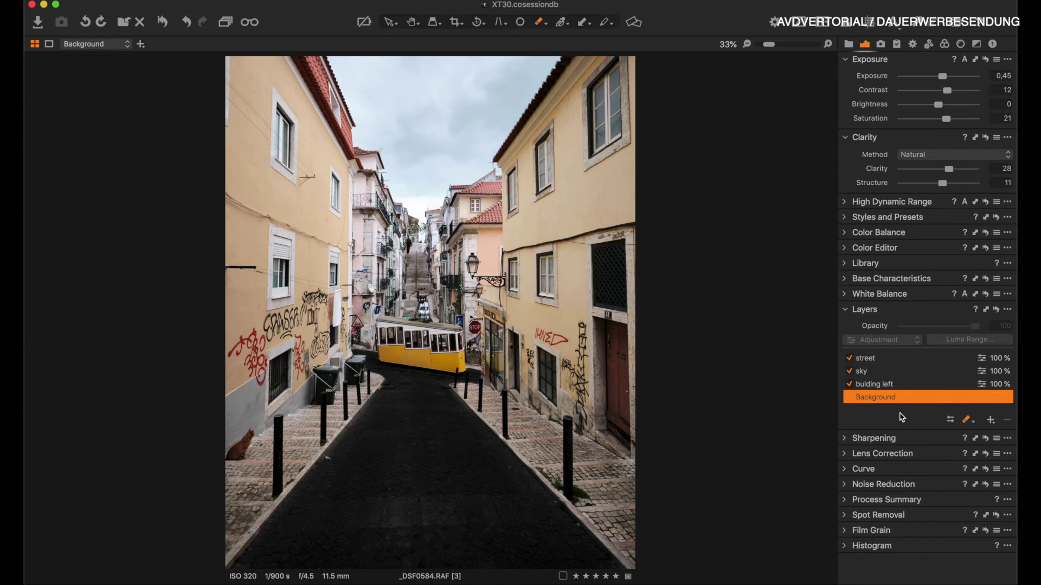
left_click_drag(946, 123, 951, 123)
left_click_drag(950, 123, 951, 122)
left_click(997, 87)
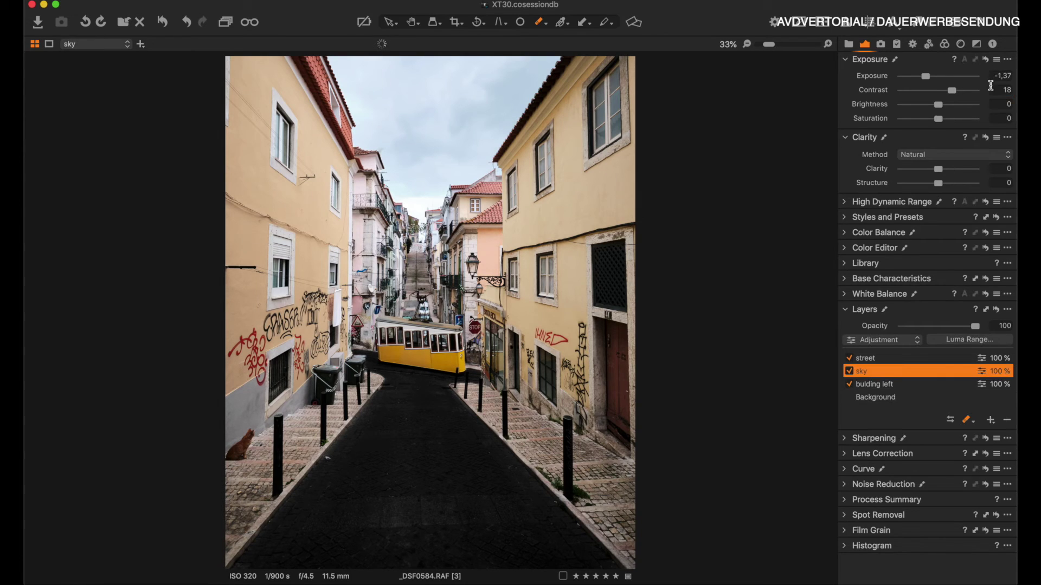
left_click(1001, 76)
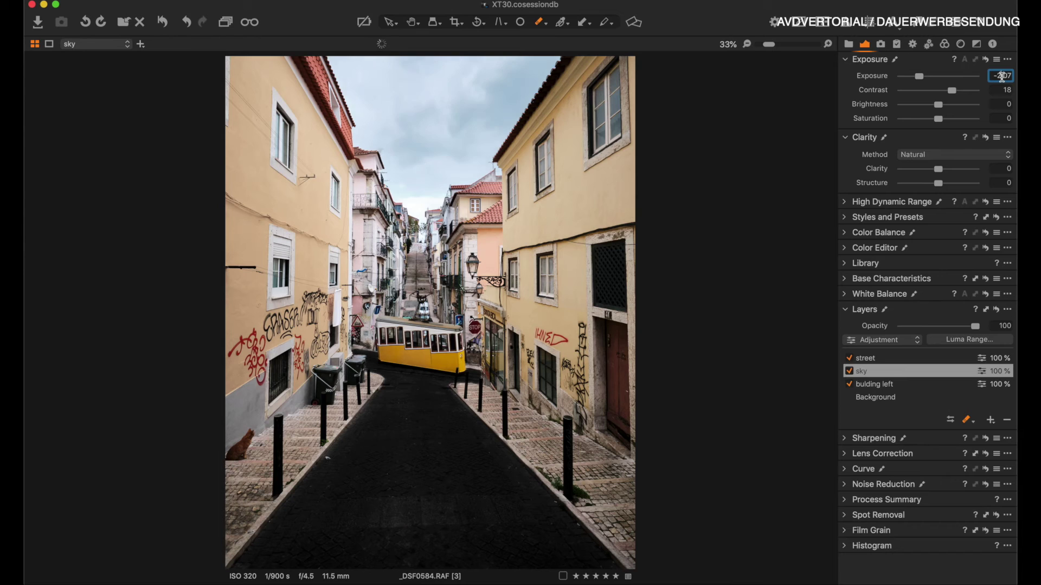
key("Down")
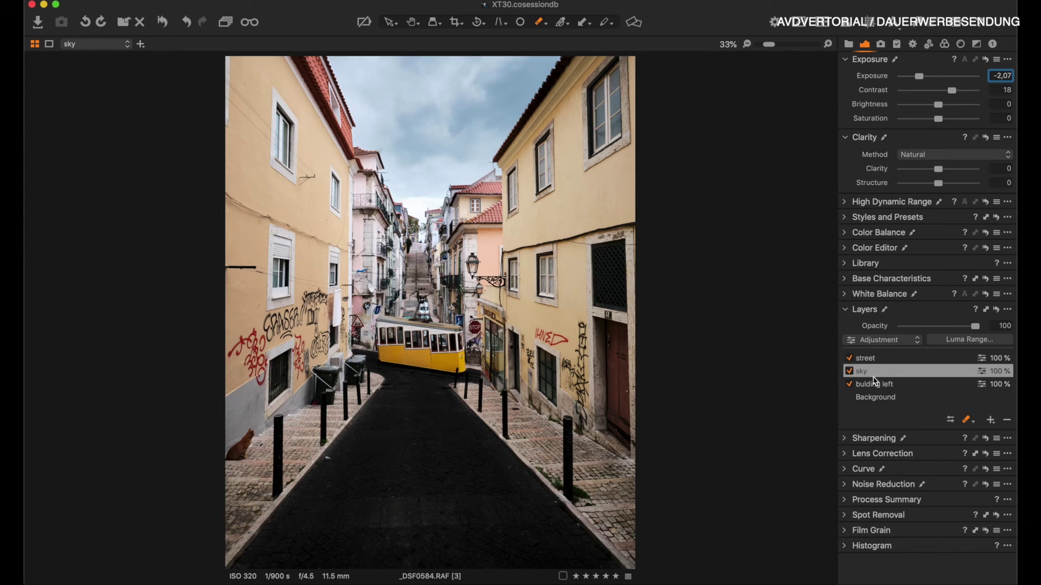
Step: Add a new adjustment layer named "car" with a radial gradient mask drawn around the tram
left_click(876, 398)
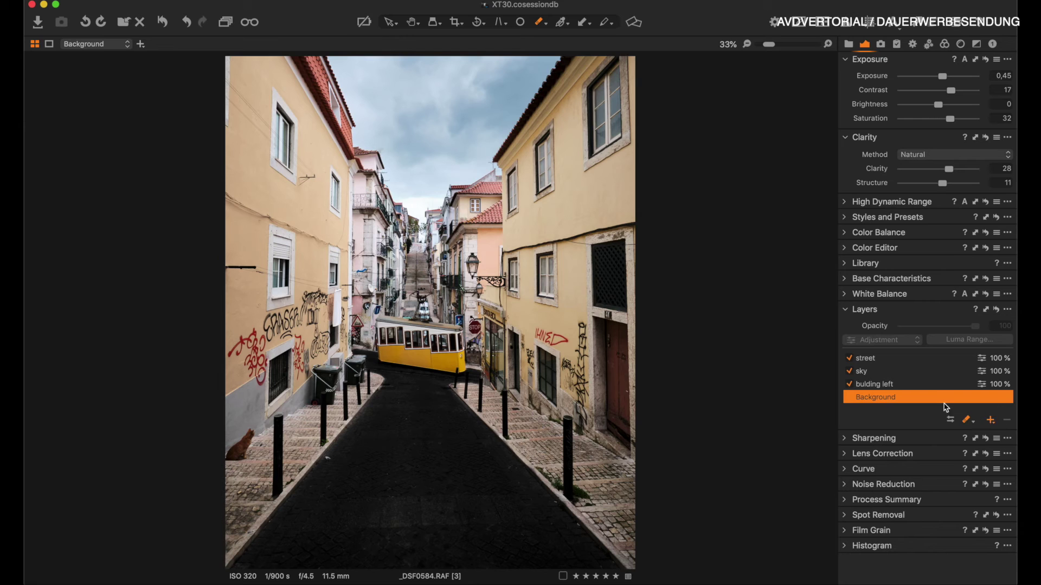
left_click(990, 420)
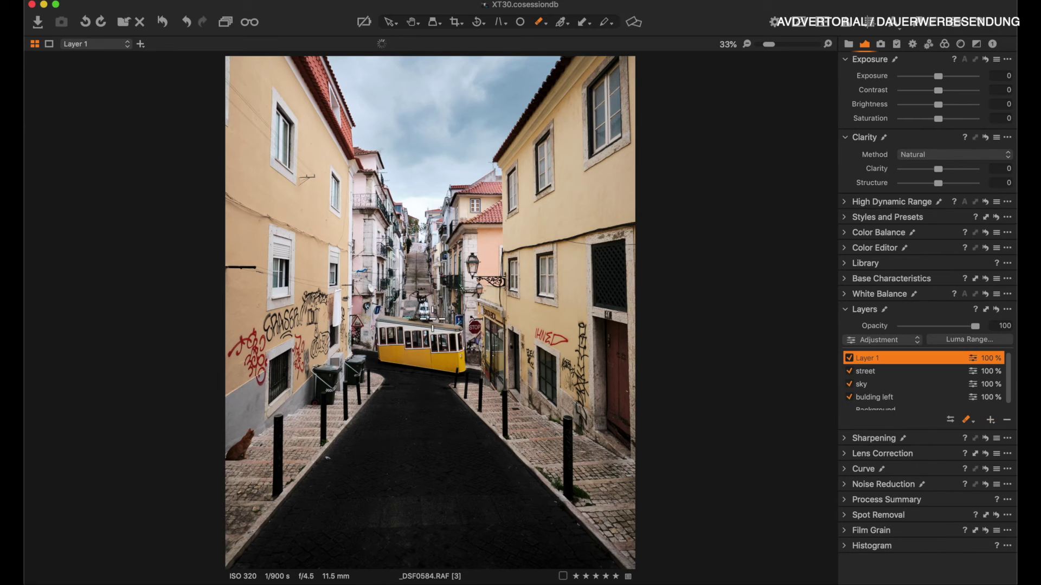
key("g")
mouse_move(537, 21)
left_mouse_down()
mouse_move(555, 39)
mouse_move(559, 74)
left_mouse_up()
left_click_drag(387, 391, 338, 431)
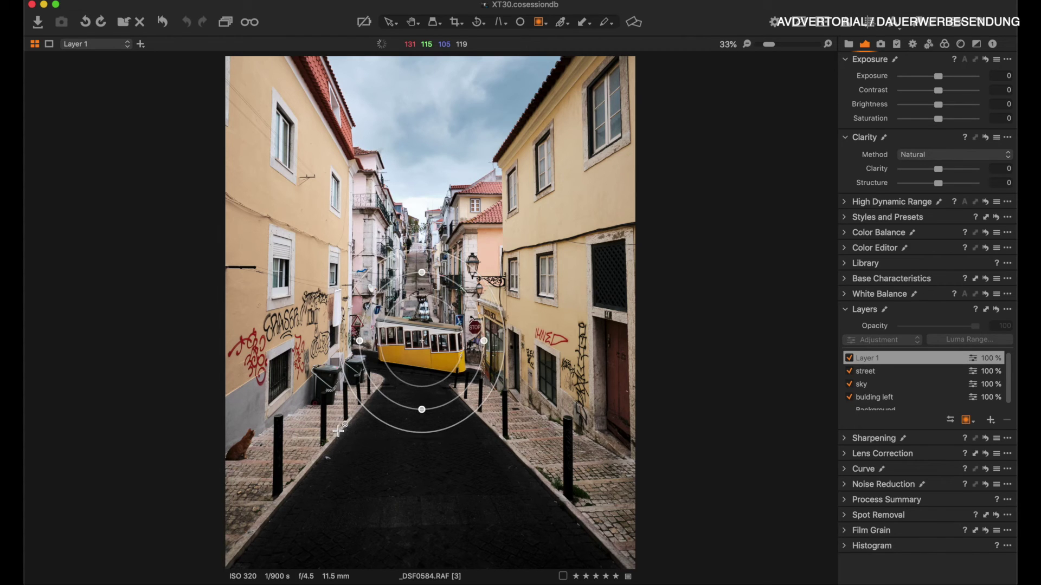
double_click(873, 359)
type("car")
key("Return")
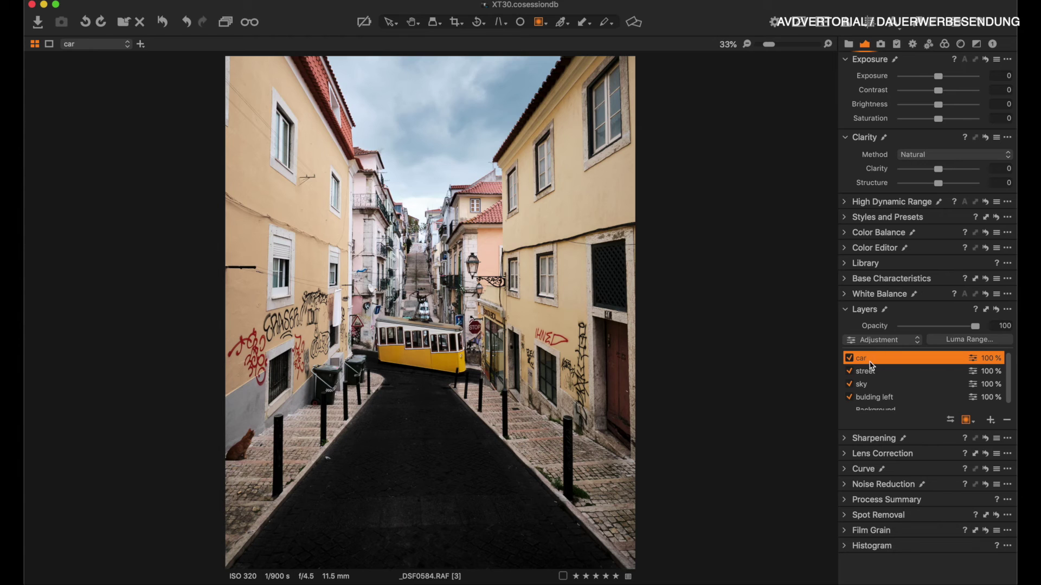
Step: Invert the car layer's mask and set the layer's exposure to 0.25, contrast to 18 and saturation to 29
left_click_drag(940, 80, 943, 80)
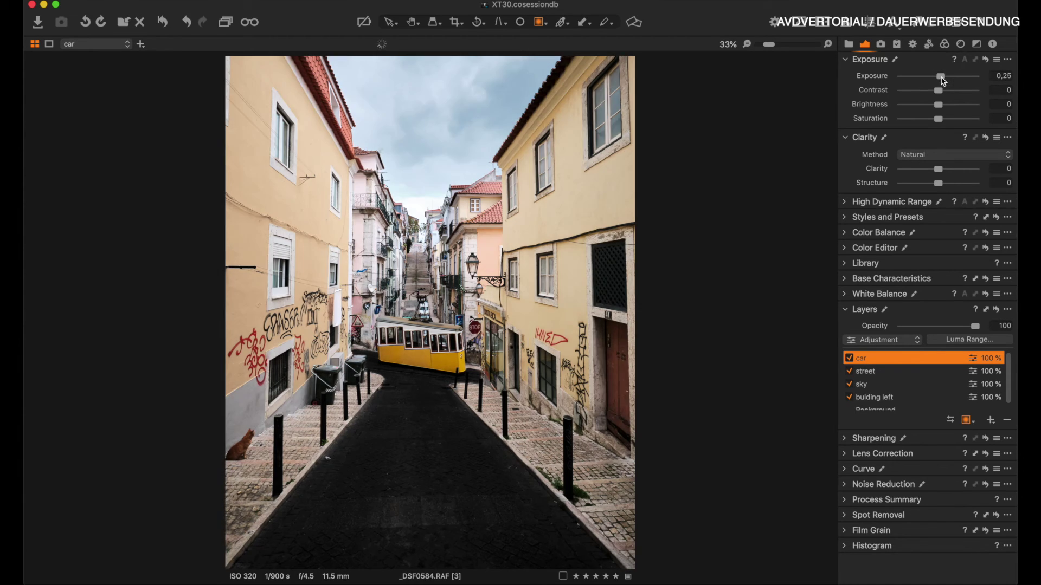
right_click(915, 361)
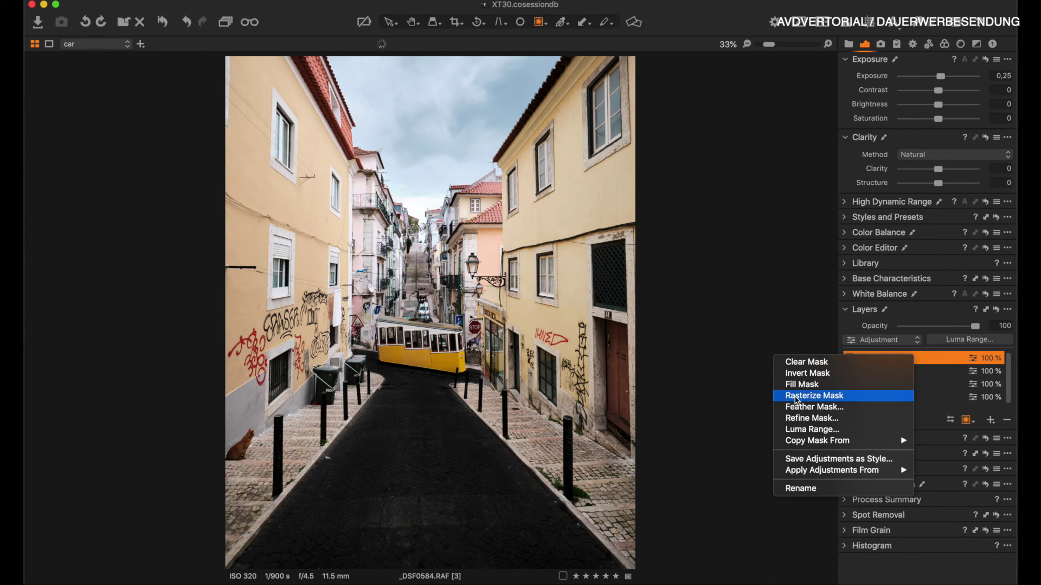
left_click(807, 377)
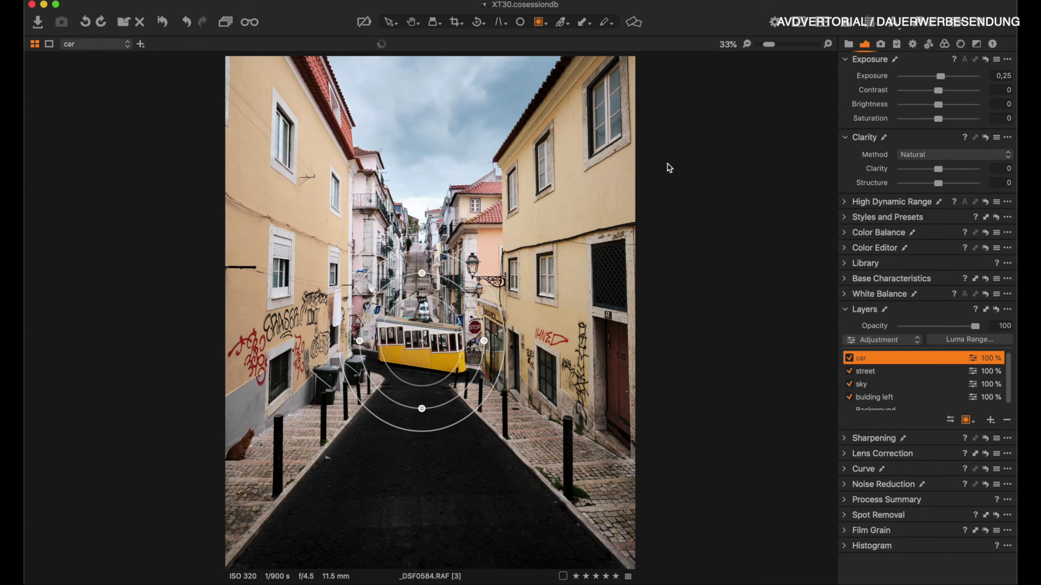
left_click_drag(948, 91, 951, 94)
left_click(952, 92)
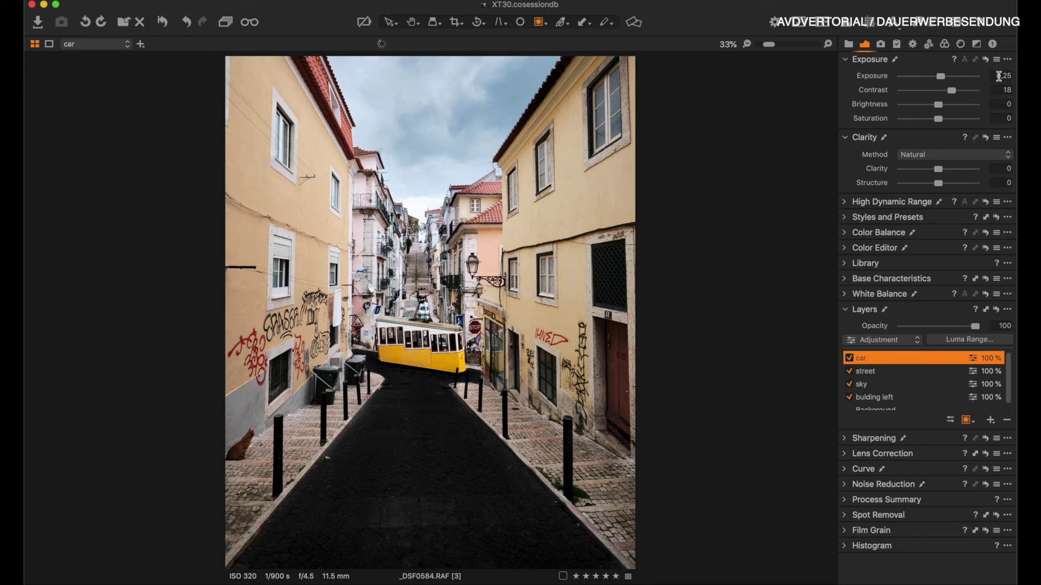
left_click_drag(943, 120, 949, 120)
left_click(438, 288)
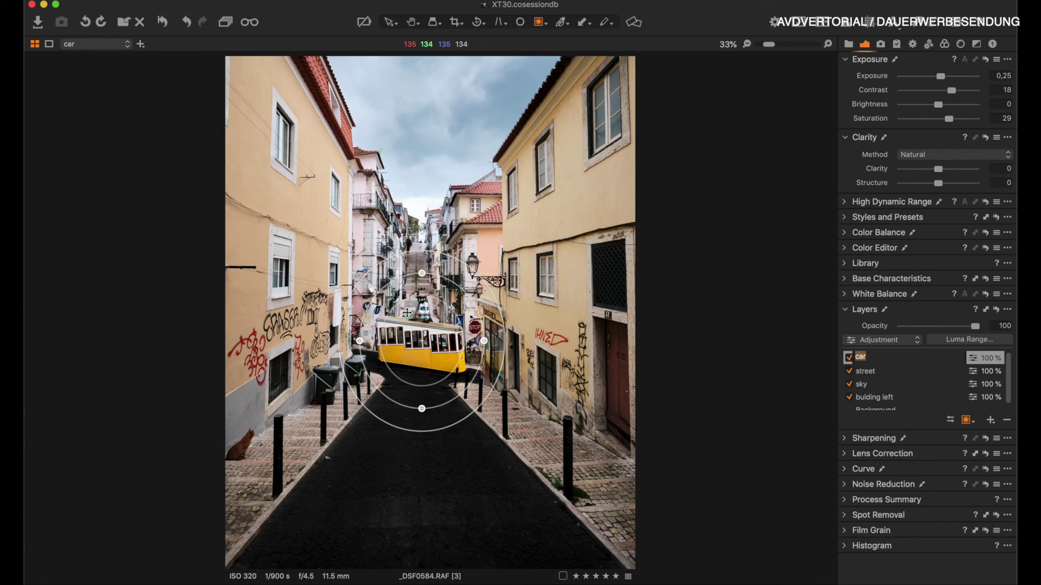
Step: Erase the car layer's mask from the buildings, pavement and road around the tram, leaving only the tram covered
key("b")
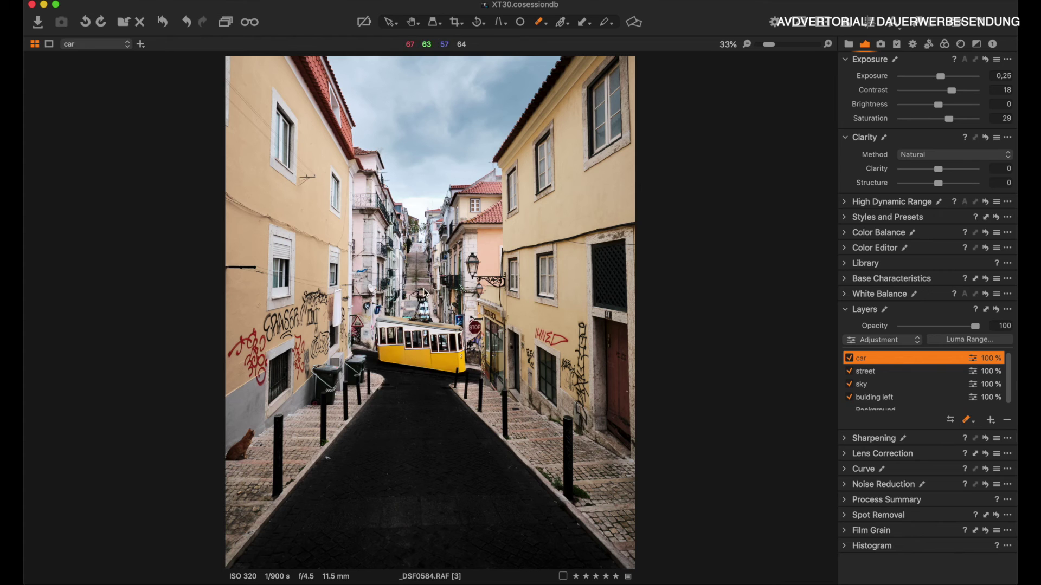
right_click(424, 292)
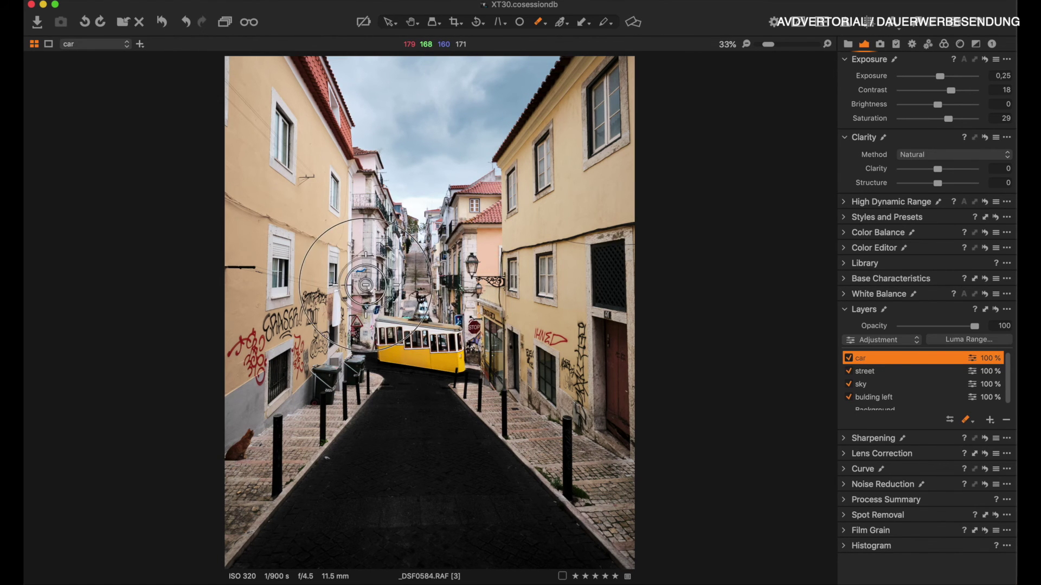
mouse_move(368, 288)
left_mouse_down()
mouse_move(361, 274)
mouse_move(374, 270)
mouse_move(379, 282)
mouse_move(466, 307)
mouse_move(487, 334)
left_mouse_up()
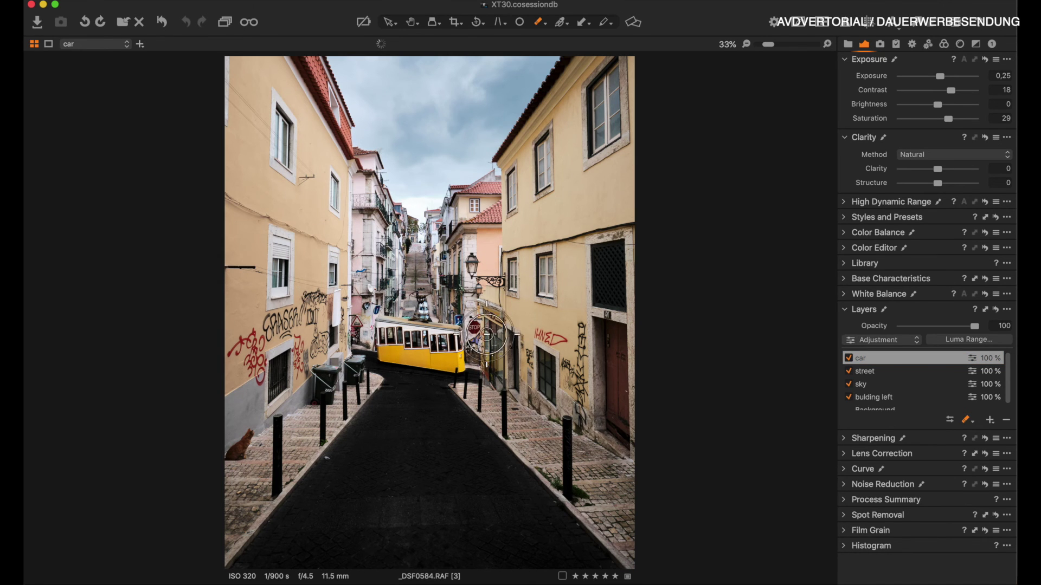
mouse_move(446, 281)
left_mouse_down()
mouse_move(419, 273)
mouse_move(444, 289)
left_mouse_up()
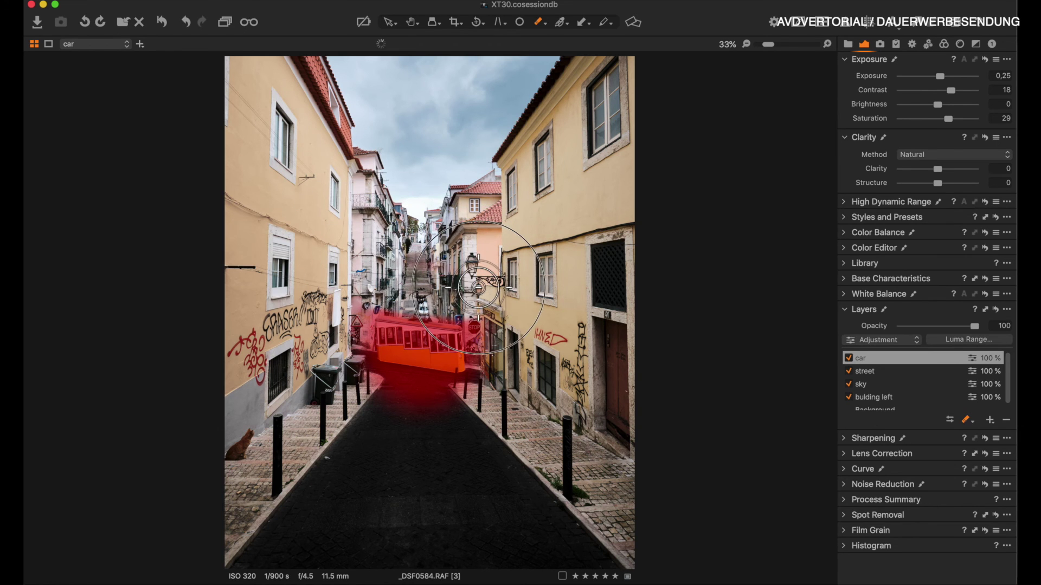
mouse_move(399, 401)
left_mouse_down()
mouse_move(341, 385)
mouse_move(476, 412)
mouse_move(369, 387)
left_mouse_up()
mouse_move(342, 316)
left_mouse_down()
mouse_move(351, 364)
mouse_move(374, 390)
mouse_move(478, 403)
left_mouse_up()
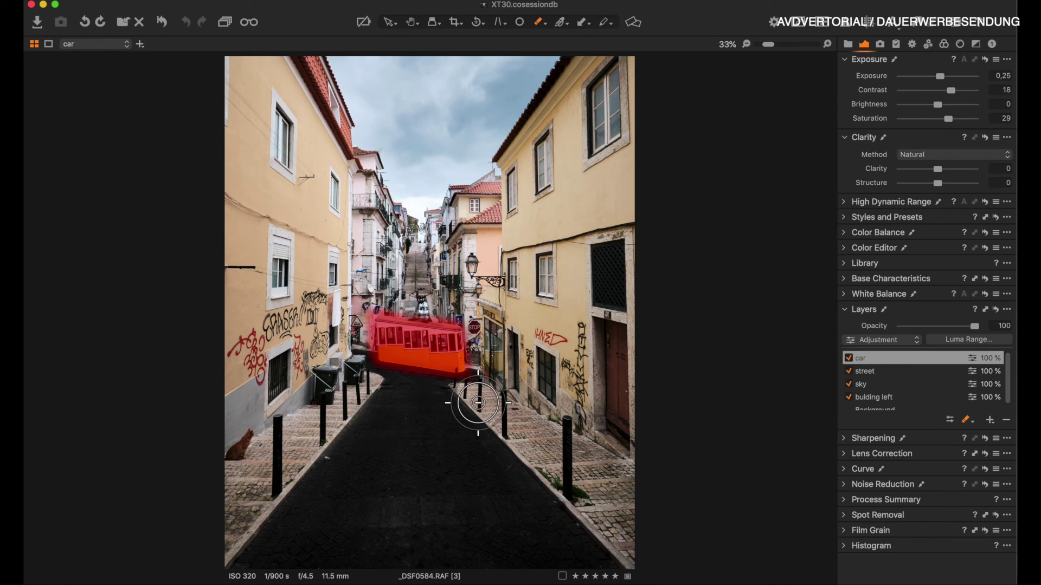